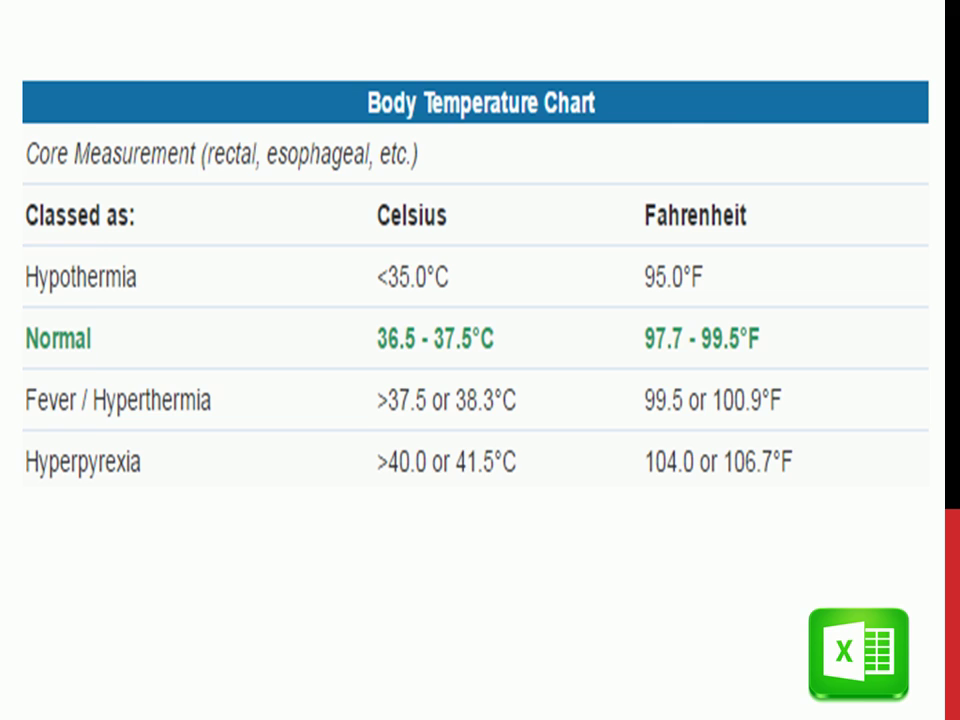
Exit the body temperature chart slideshow and launch Excel with a blank workbook.
key(Escape)
click(602, 703)
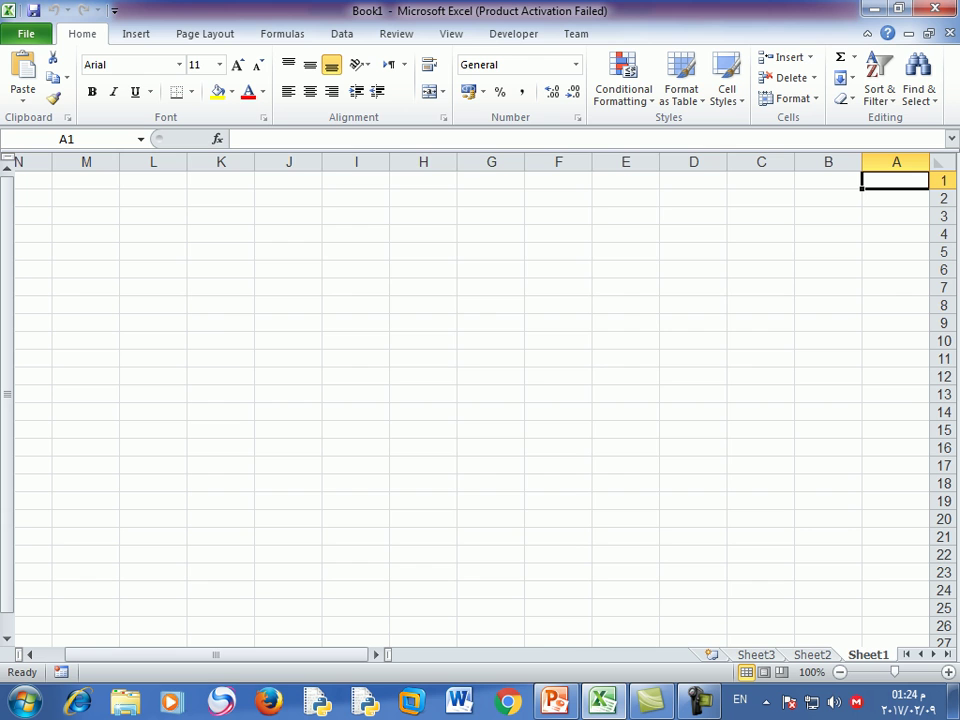
key(Return)
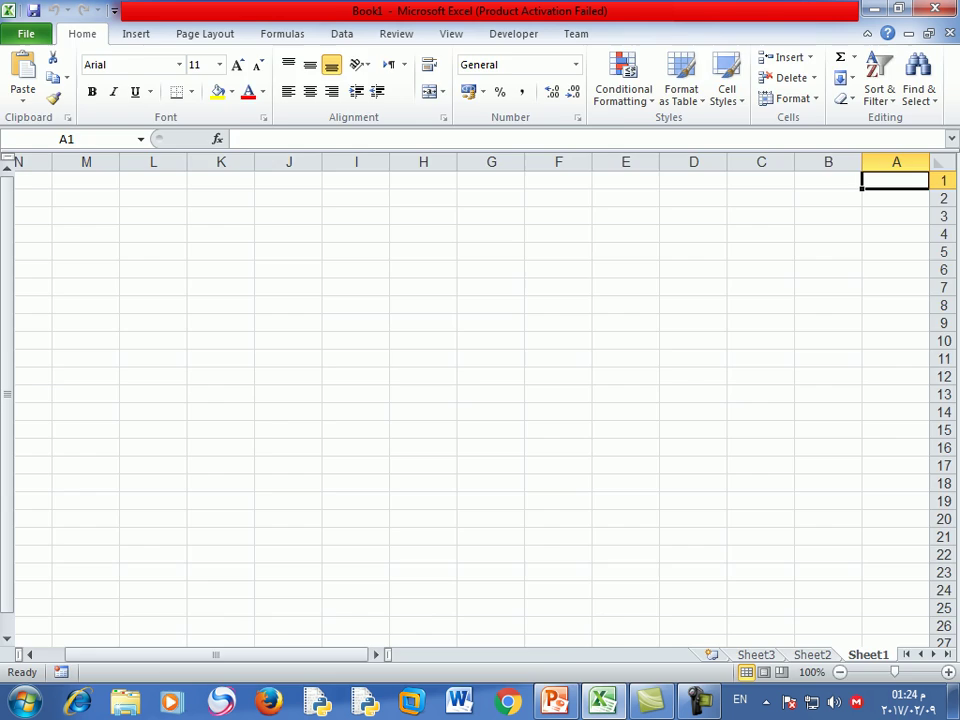
click(26, 33)
click(55, 384)
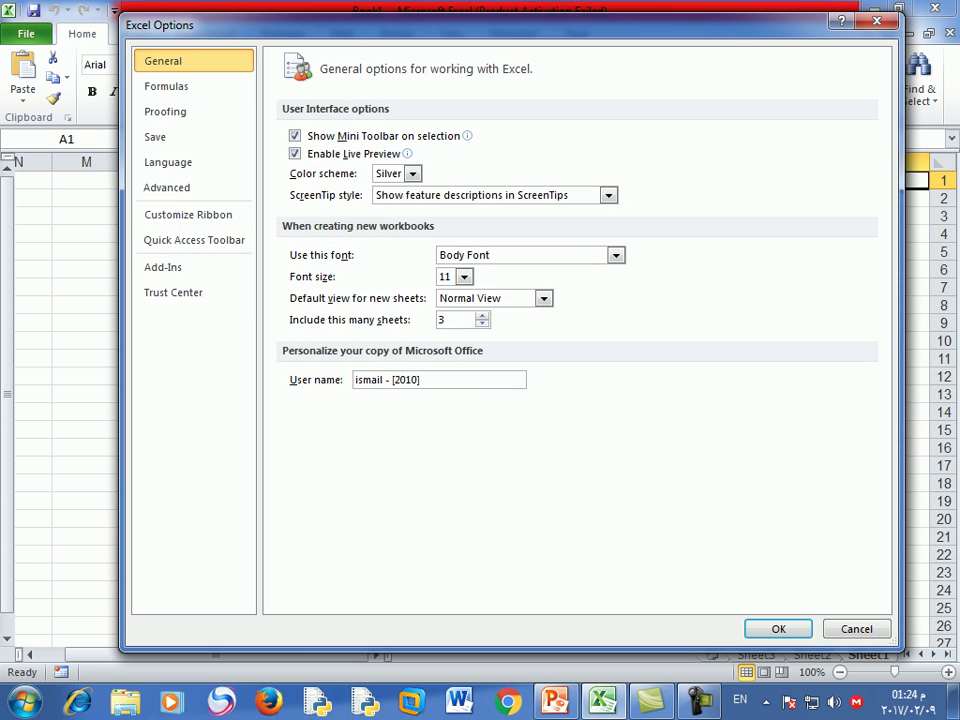
click(188, 214)
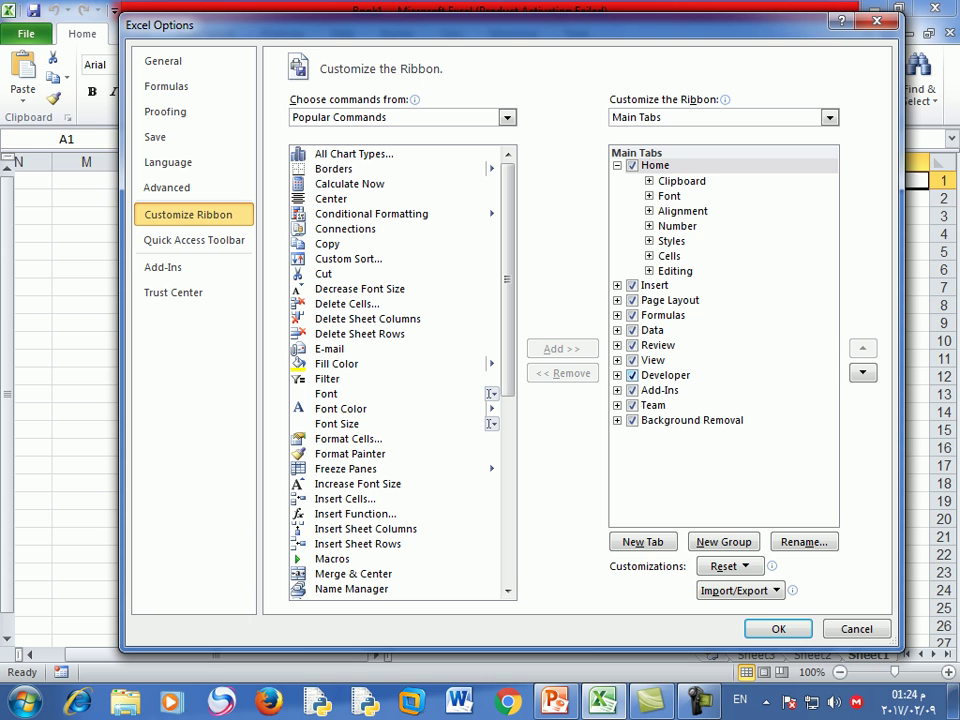
Open the VBA editor from the Developer tab and insert Module1 into the Book1 project.
key(Escape)
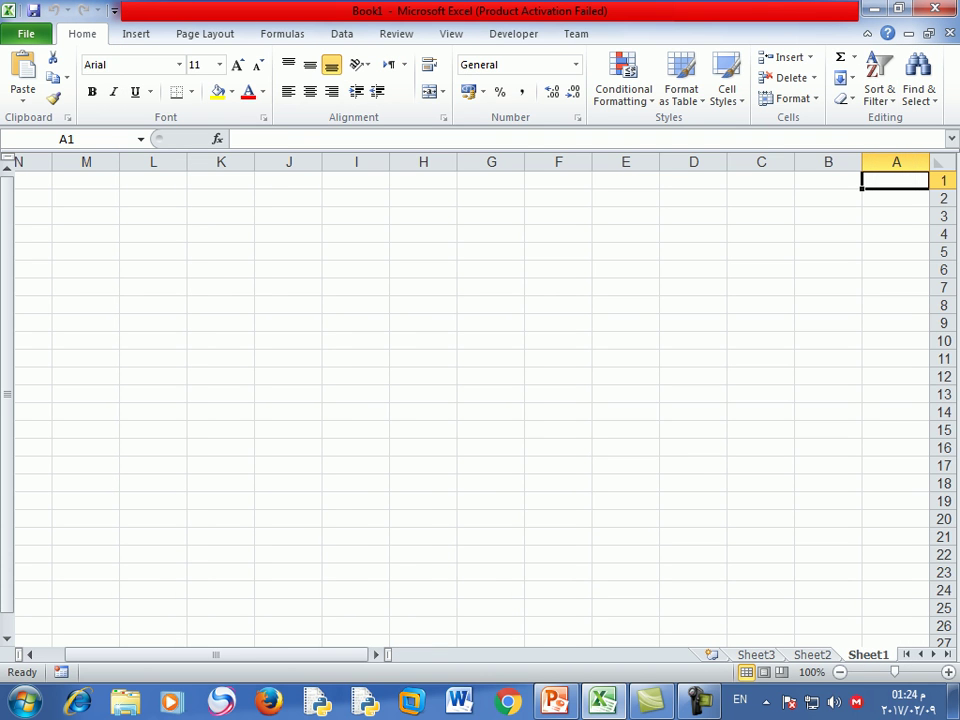
click(513, 33)
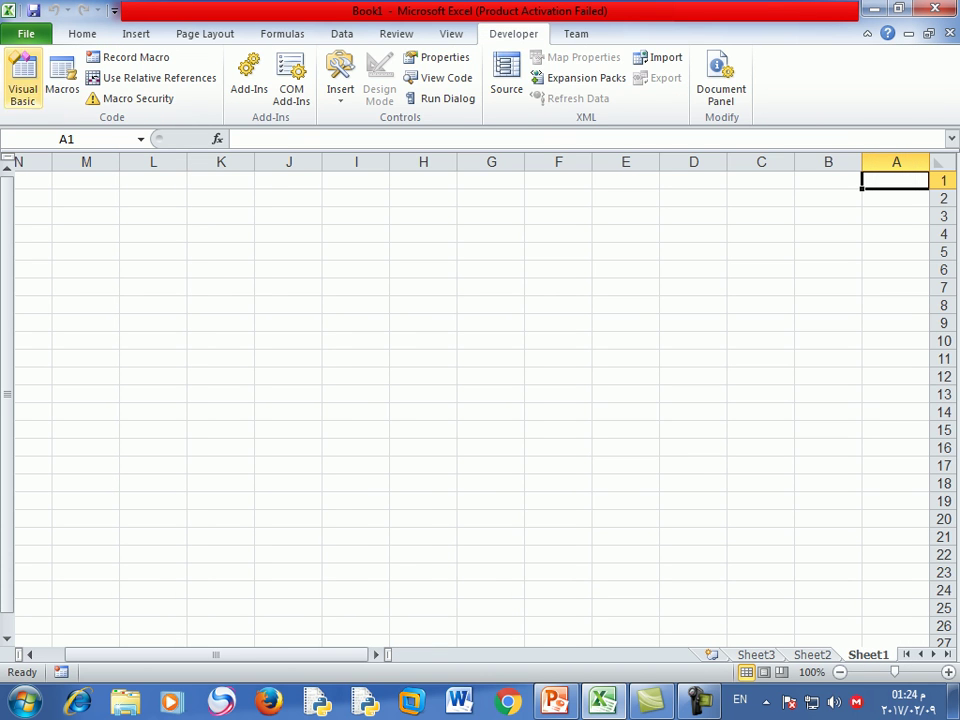
click(22, 80)
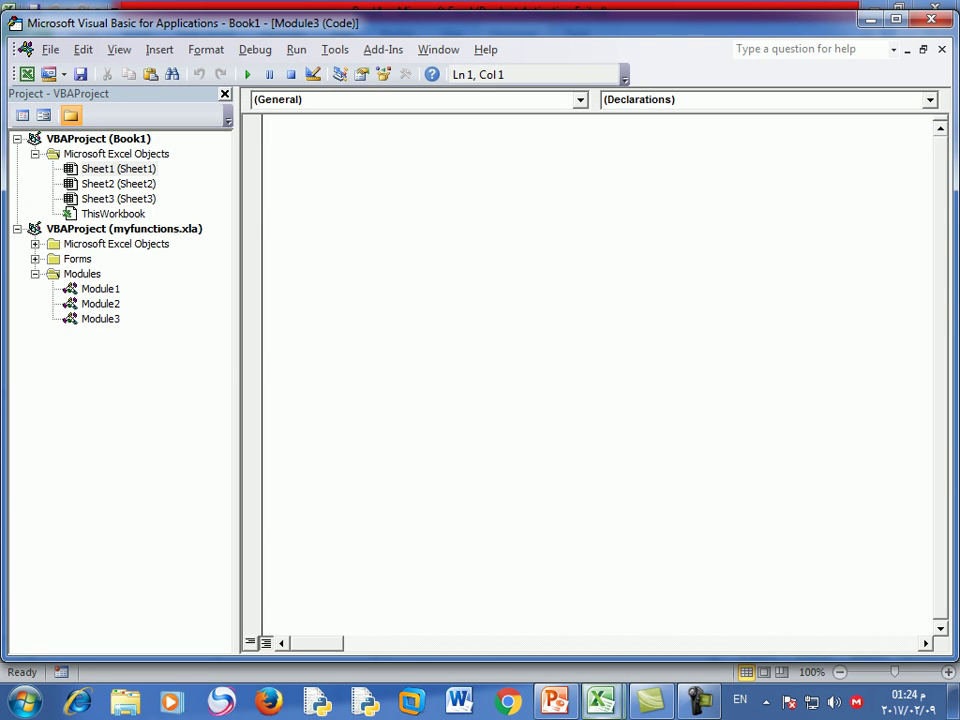
right_click(103, 140)
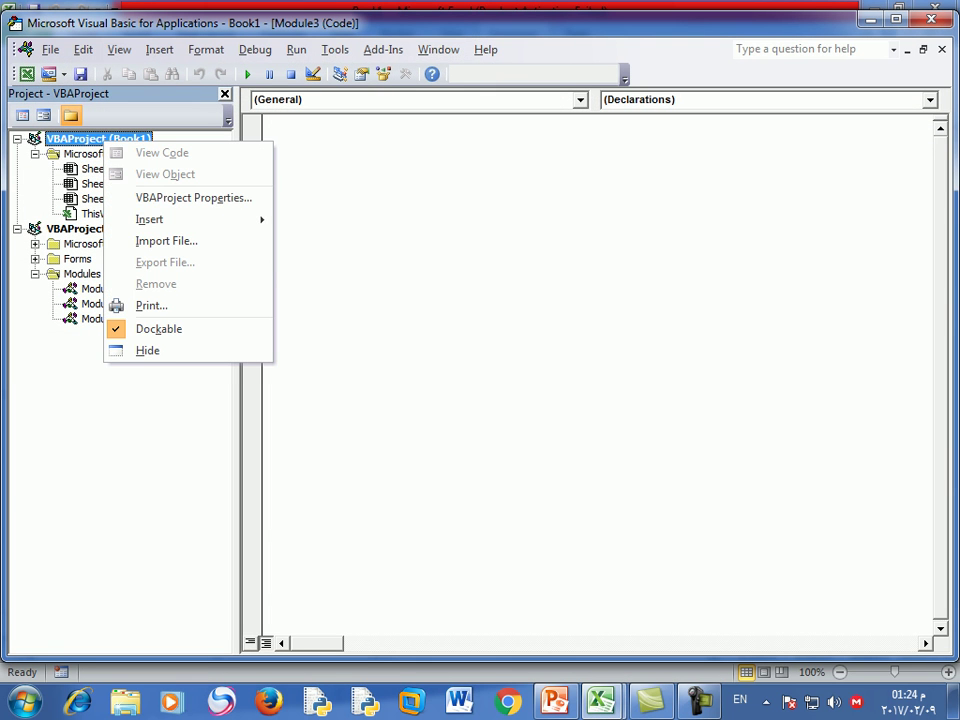
click(315, 242)
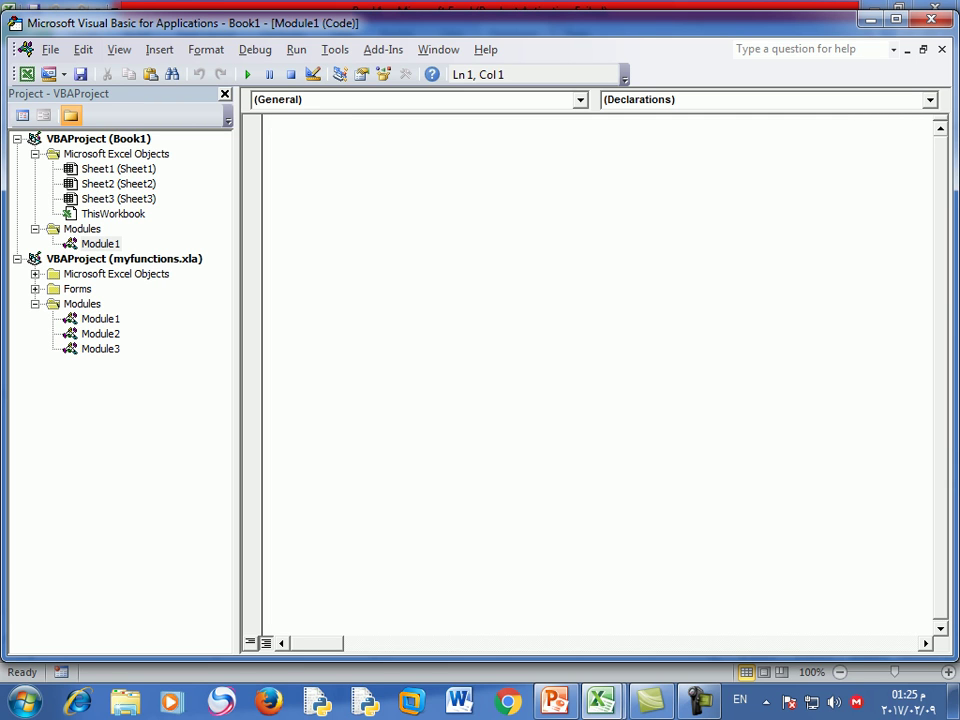
Type the test values 37, 36 and 36.5 on separate lines in Module1.
text(37)
key(Return)
text(3)
text(6)
key(Return)
text(36)
text(.5)
key(Return)
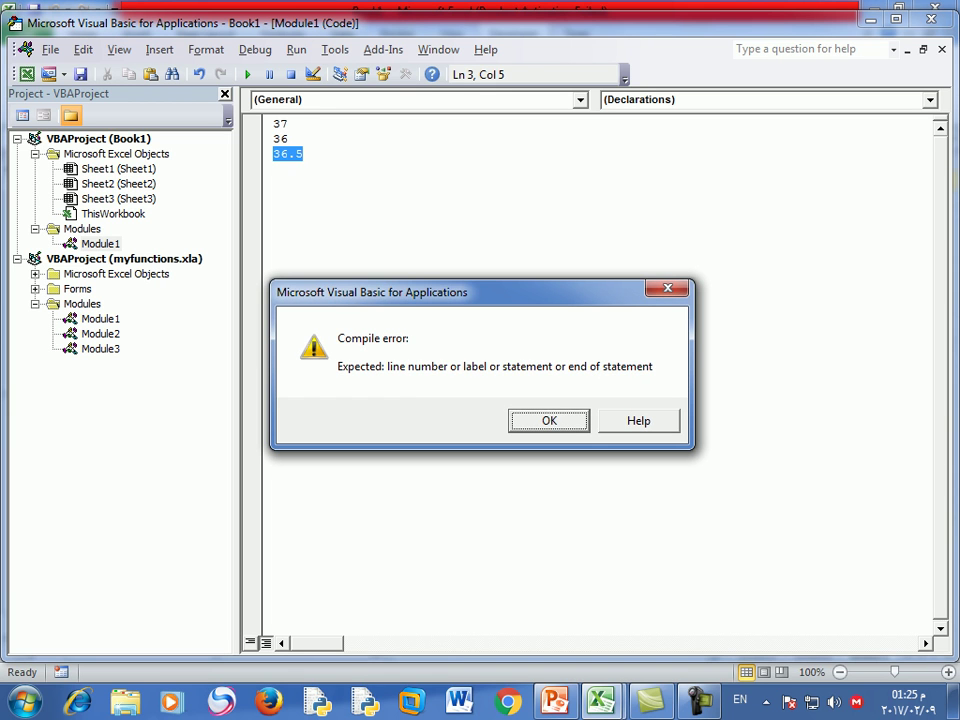
Dismiss the compile error, add 38.6, then select and delete all four test lines.
key(Return)
key(Return)
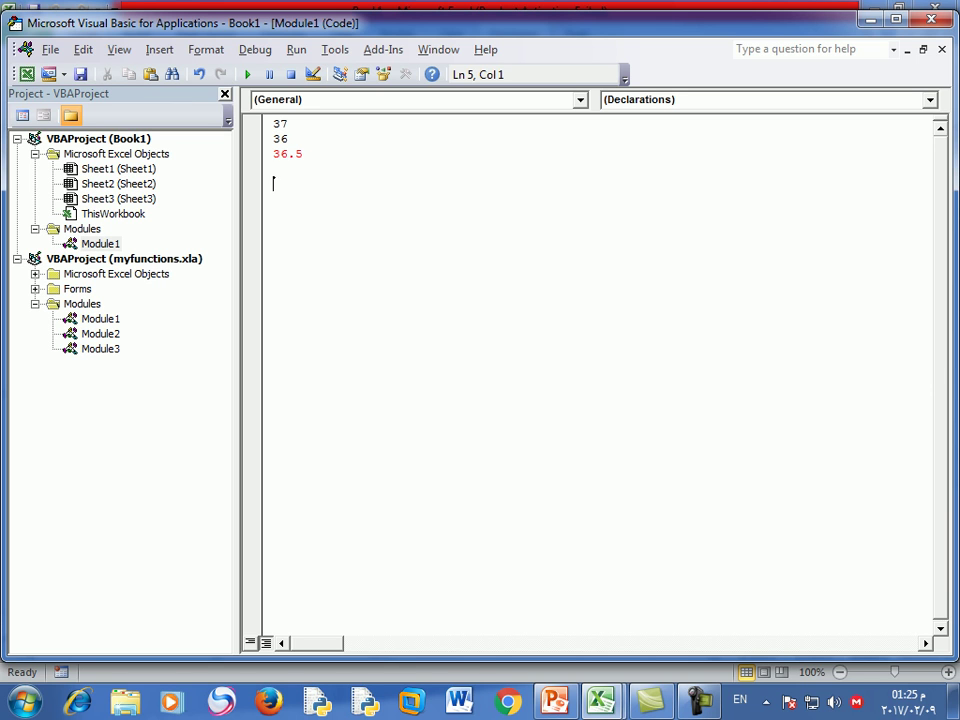
key(BackSpace)
text(38)
text(.6)
key(Return)
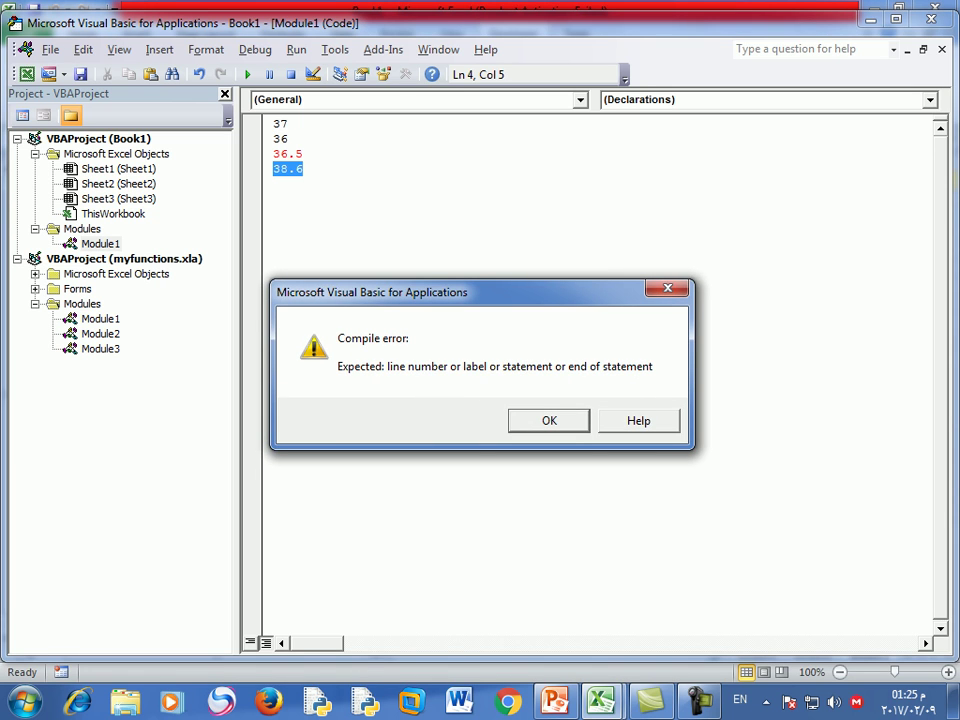
key(Return)
key(shift+Up)
key(shift+Up)
key(shift+Up)
key(shift+Up)
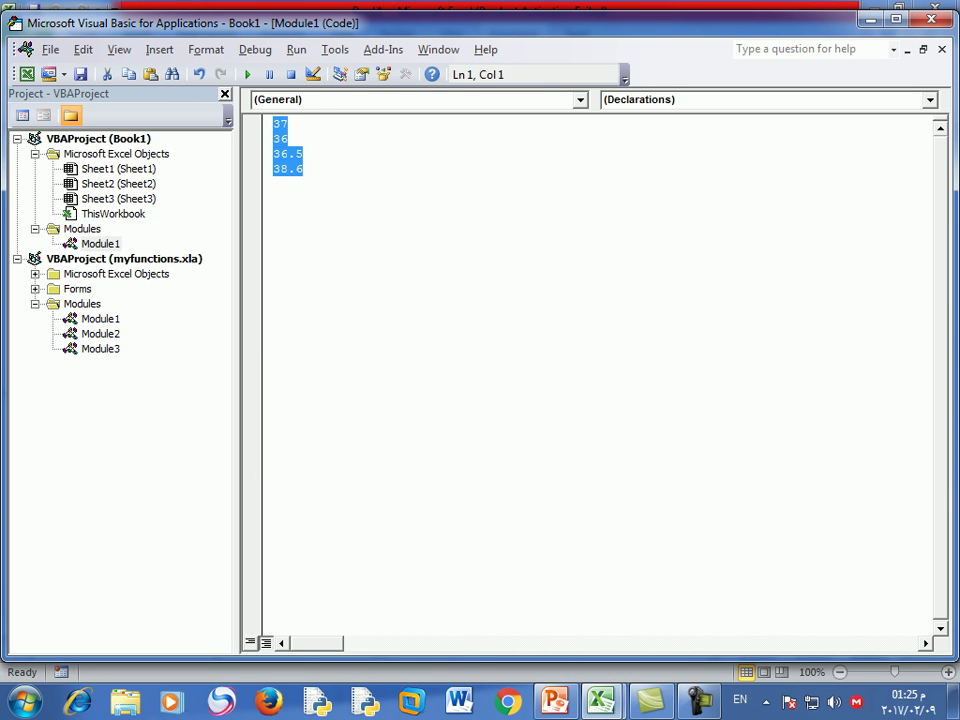
key(Delete)
Write the empty 'Function TS() As String' shell and glance at the temperature chart.
text(fu)
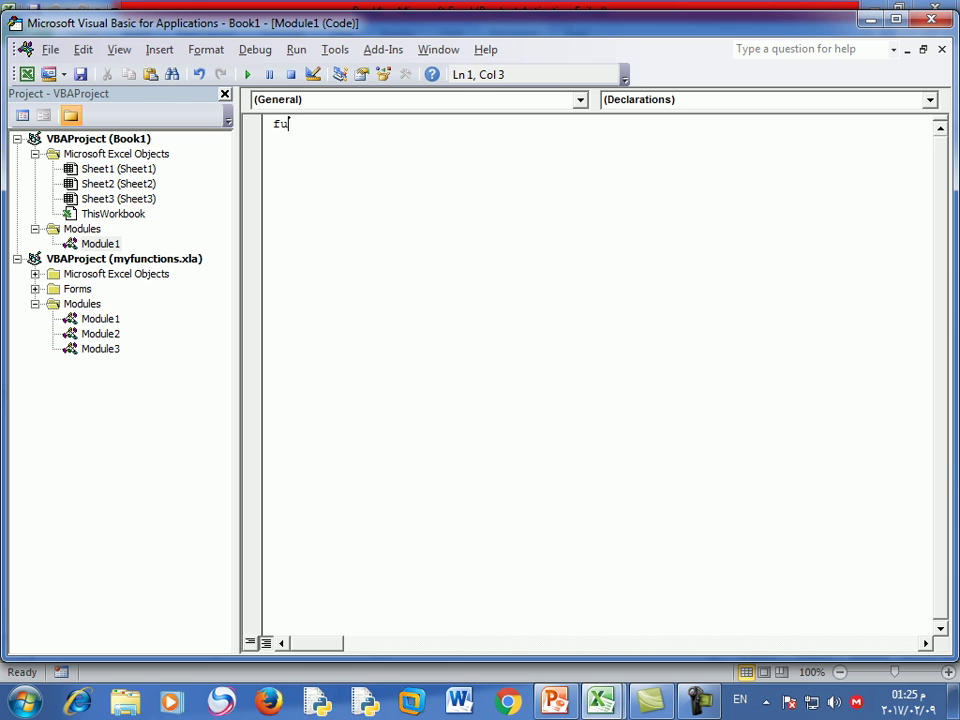
text(nction )
text(T)
text(S() )
text(as st)
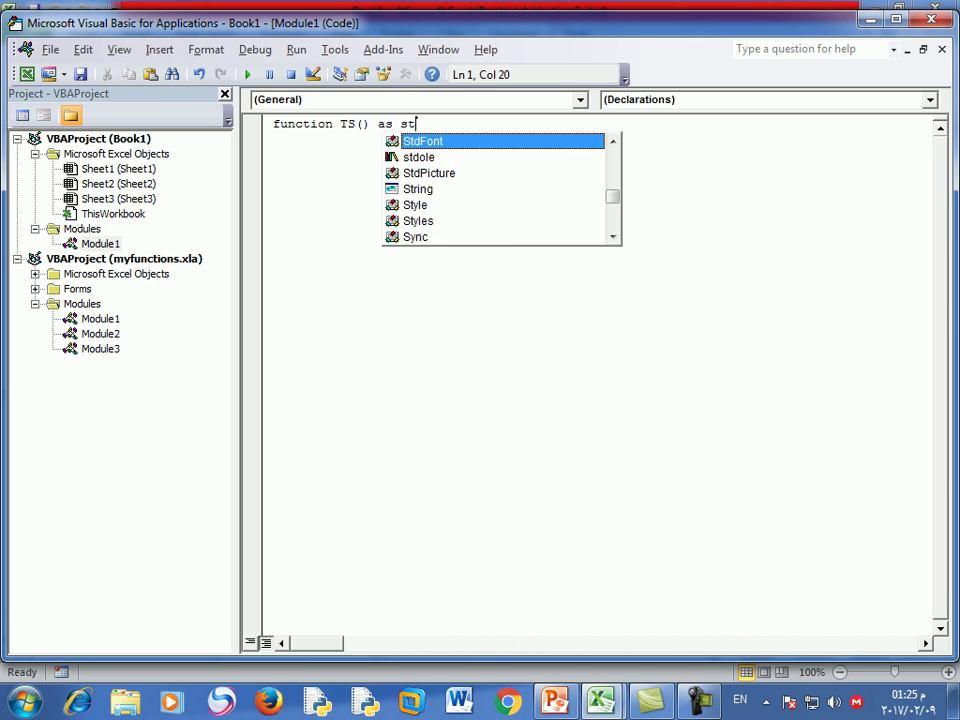
text(ring)
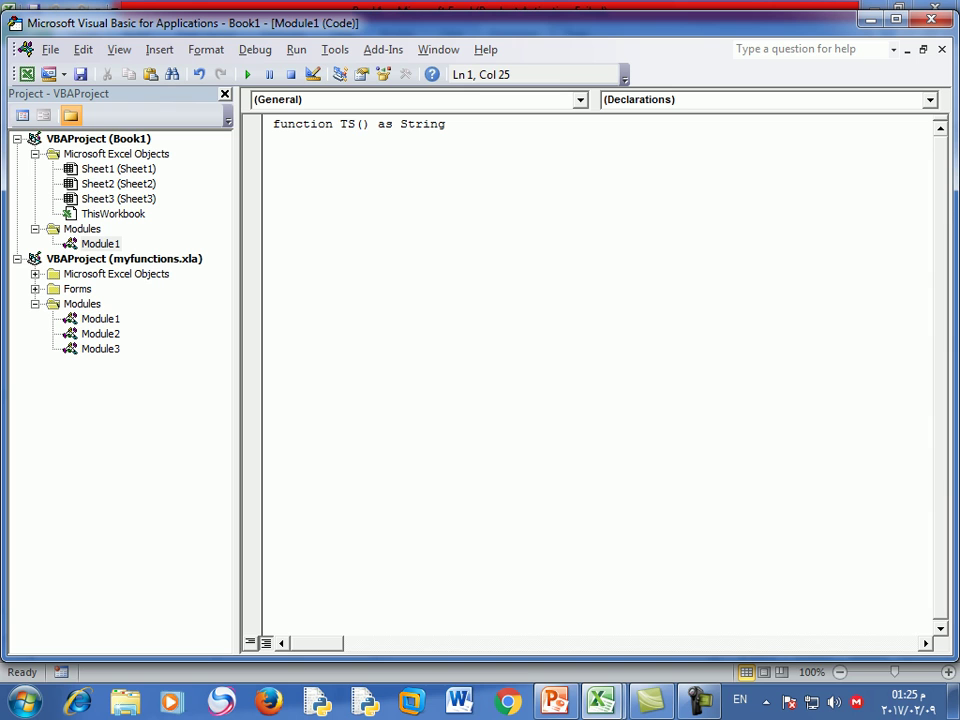
key(Return)
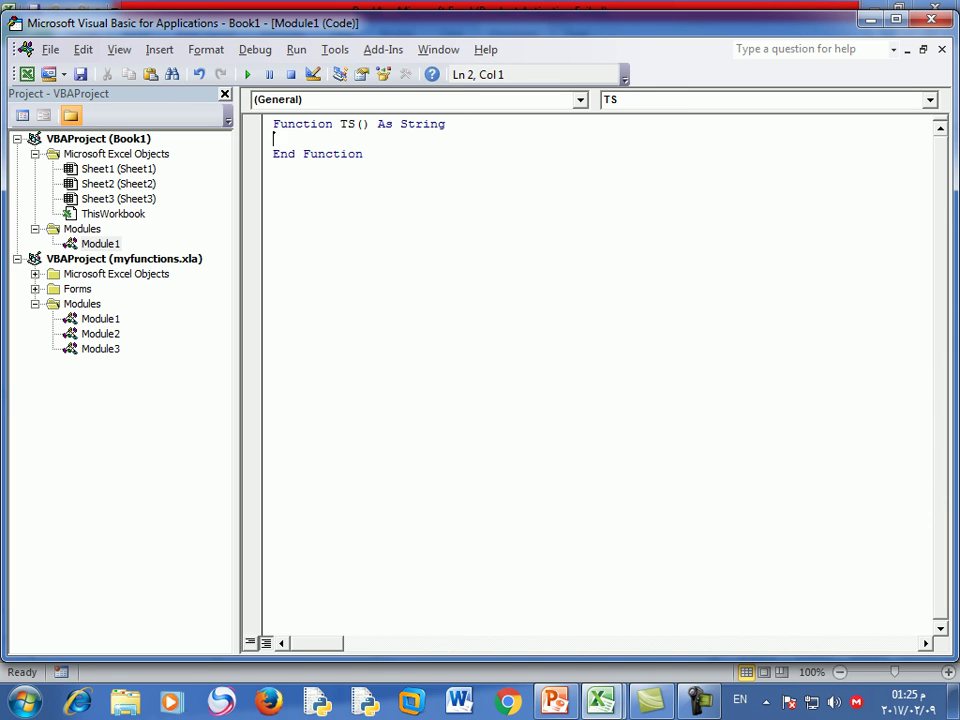
drag(377, 124, 445, 124)
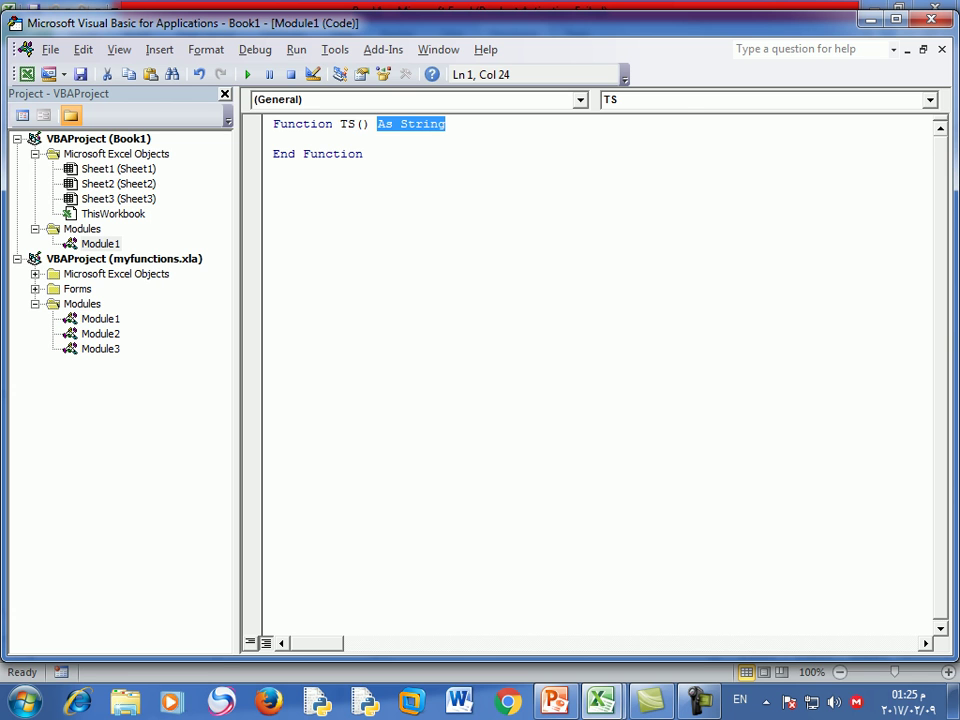
key(alt+Tab)
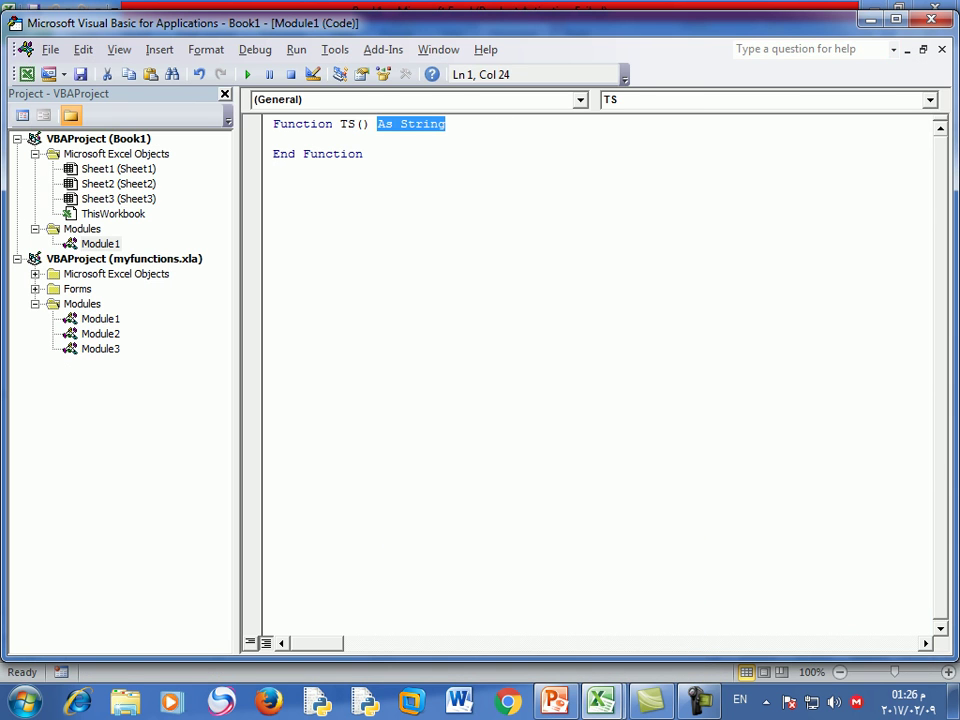
key(Down)
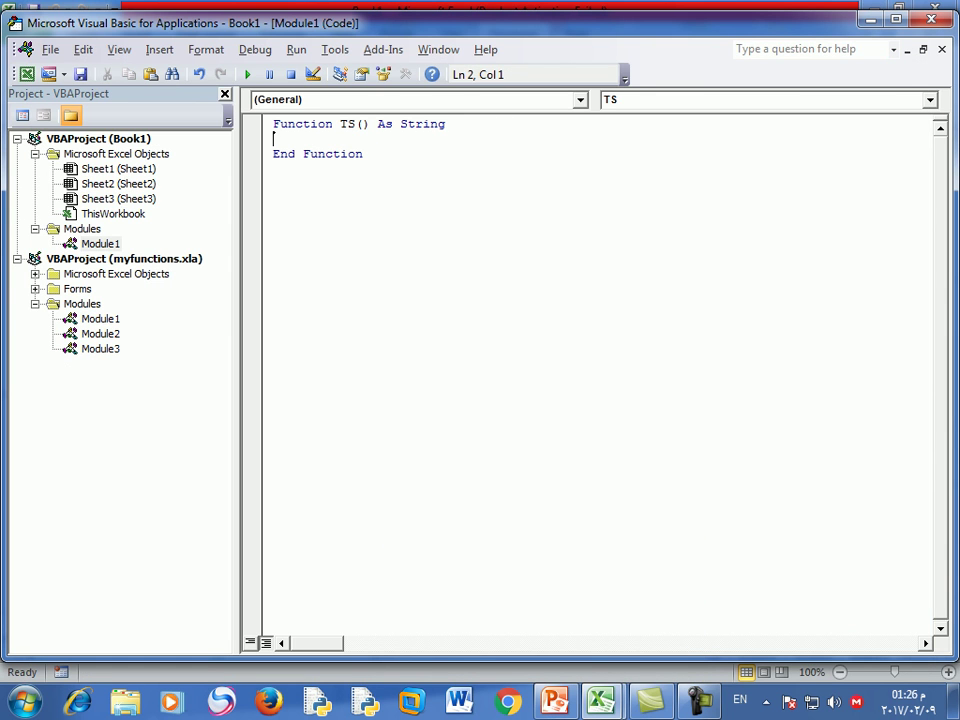
Give TS the parameter 't As Integer'.
click(362, 124)
text(t )
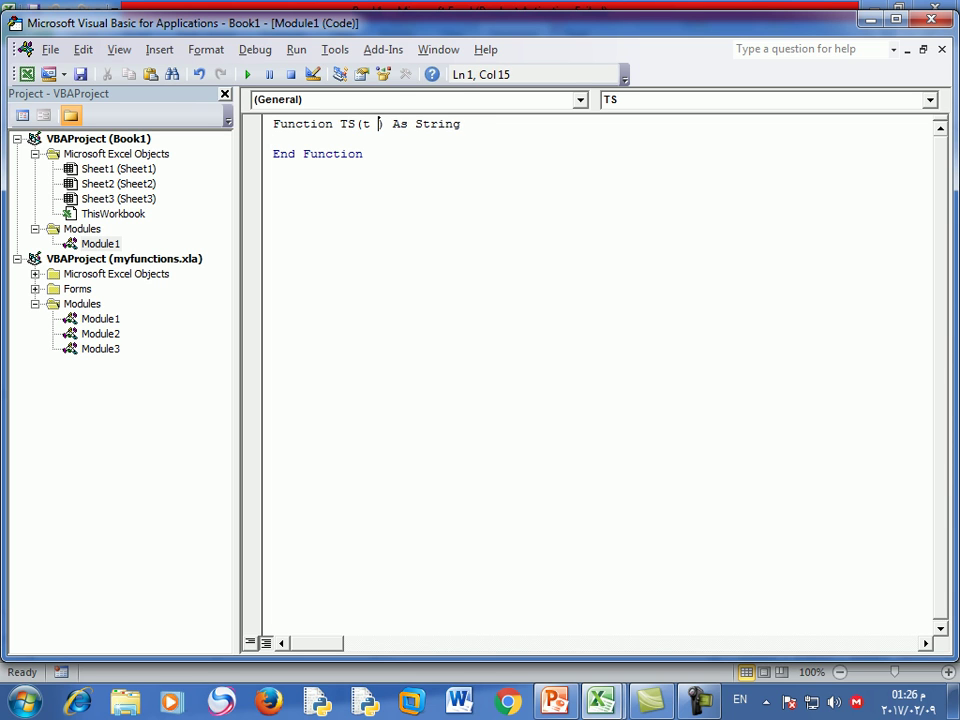
text(as in)
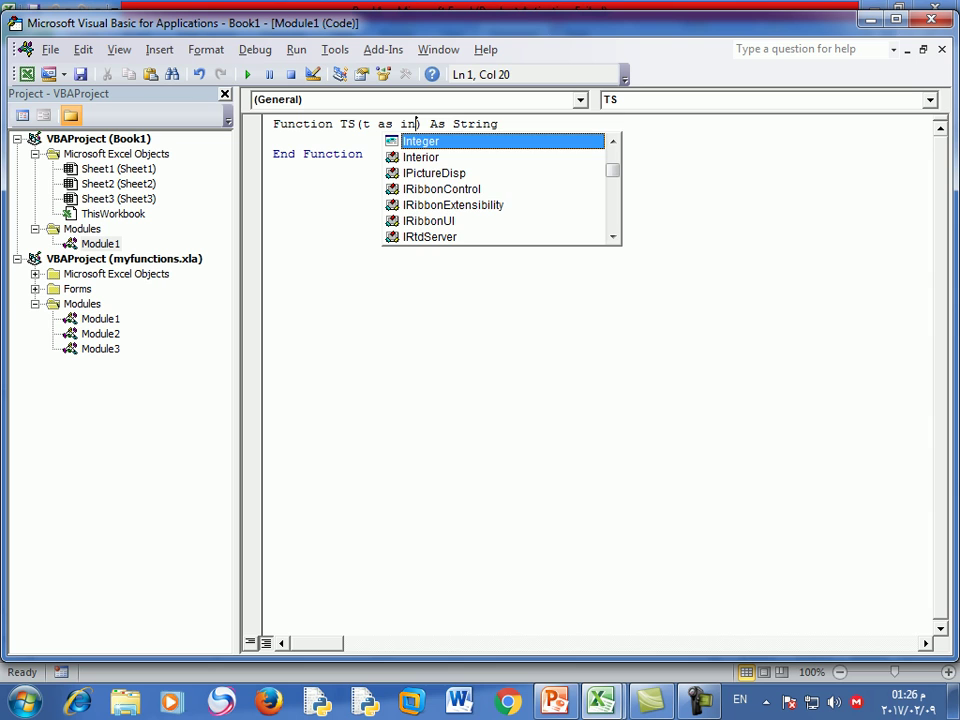
text(t)
key(Tab)
key(Down)
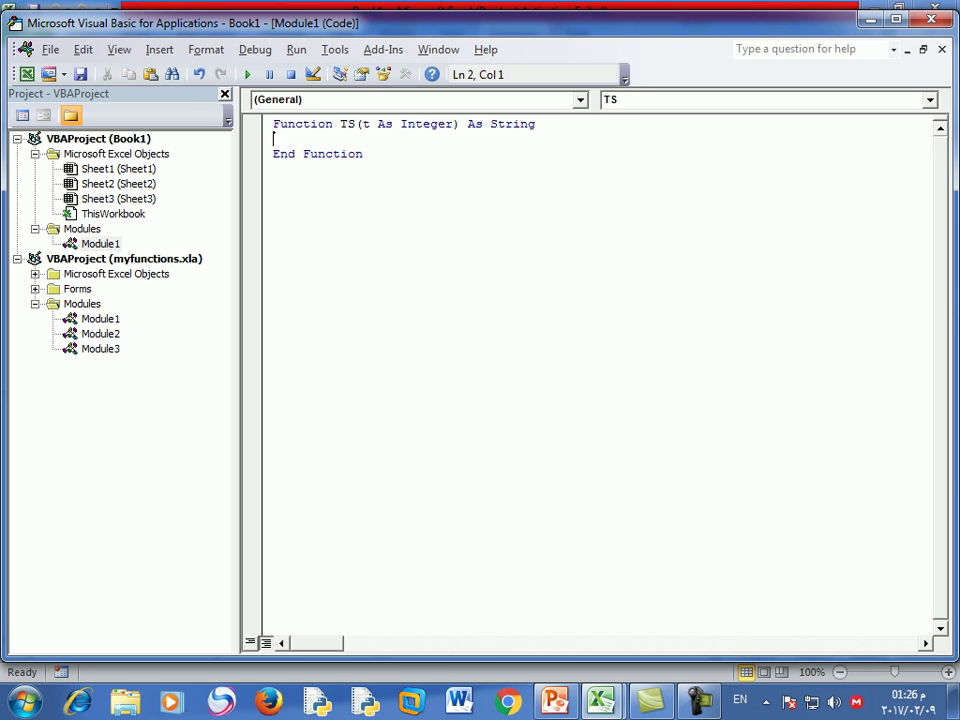
Write an 'If t < 35 Then … End If' block inside TS.
text(if )
text(t )
text(= )
text(35)
key(BackSpace)
key(BackSpace)
key(BackSpace)
key(BackSpace)
key(BackSpace)
text(< 35 )
text(the)
text(n)
key(Return)
key(Return)
text(en)
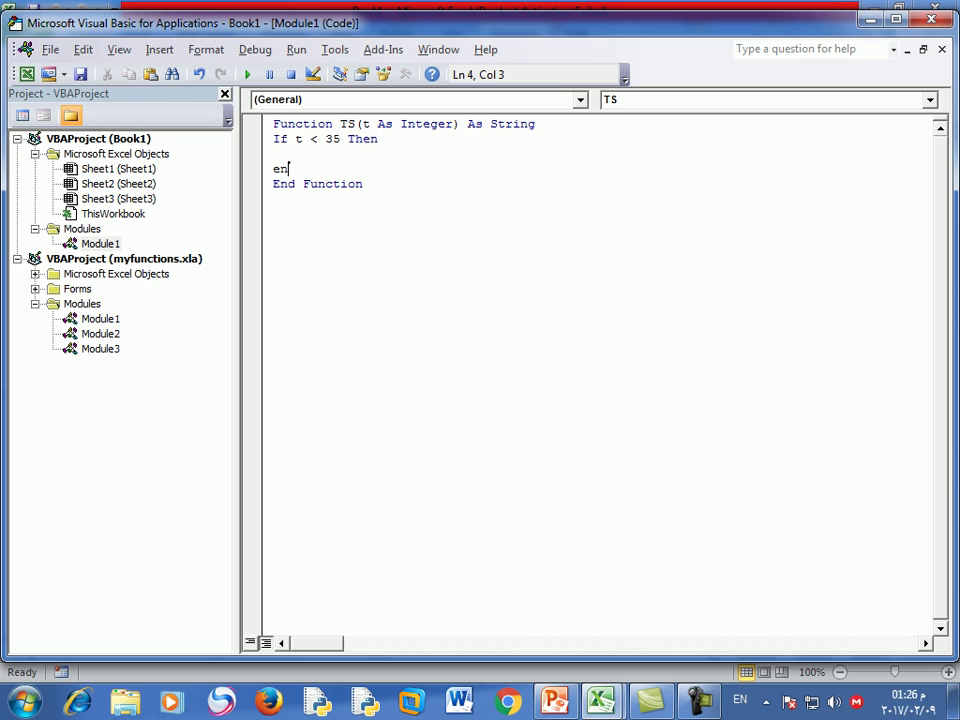
text(d)
key(BackSpace)
text(if)
key(Up)
click(297, 168)
text(d)
Set TS = "Hypothermia" inside the t < 35 block.
key(Up)
text(T)
text(S = )
text("")
key(Left)
text(Hy)
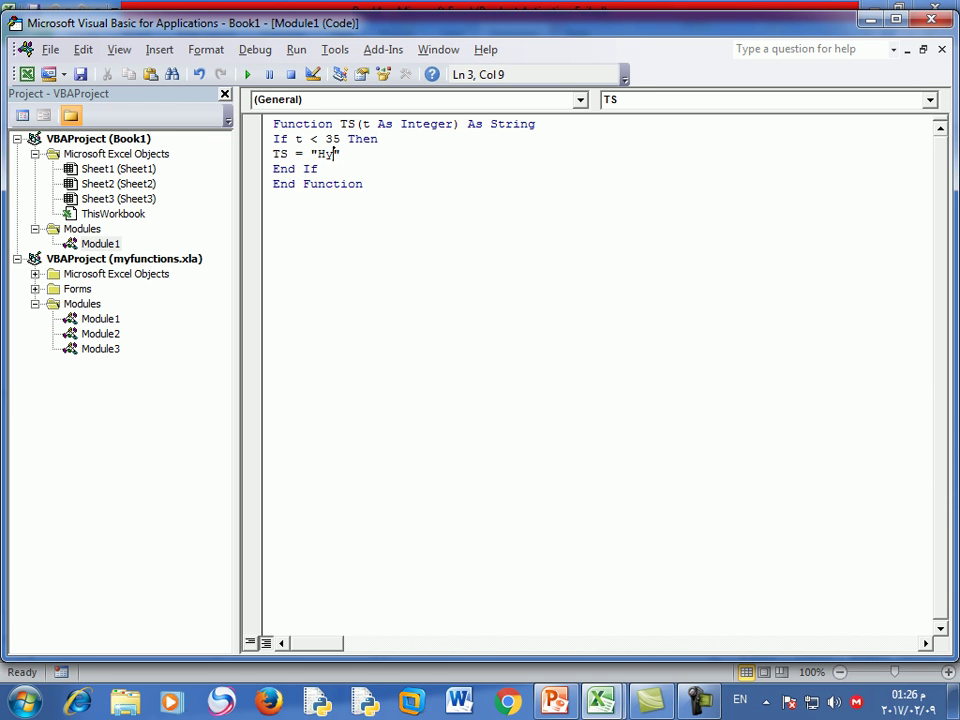
text(poth)
text(ermia)
key(Down)
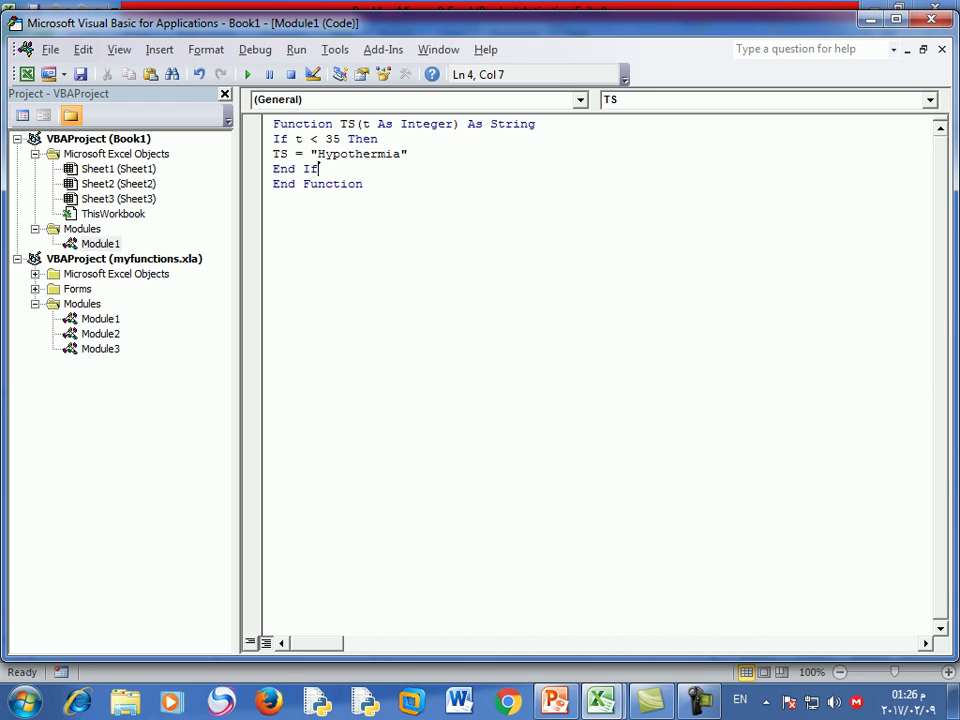
key(Down)
key(Down)
key(Up)
key(Up)
key(End)
Add the condition 'If t = 37 Or t = 36.5 Or t = 37.5 Or t = 36 Then'.
key(Return)
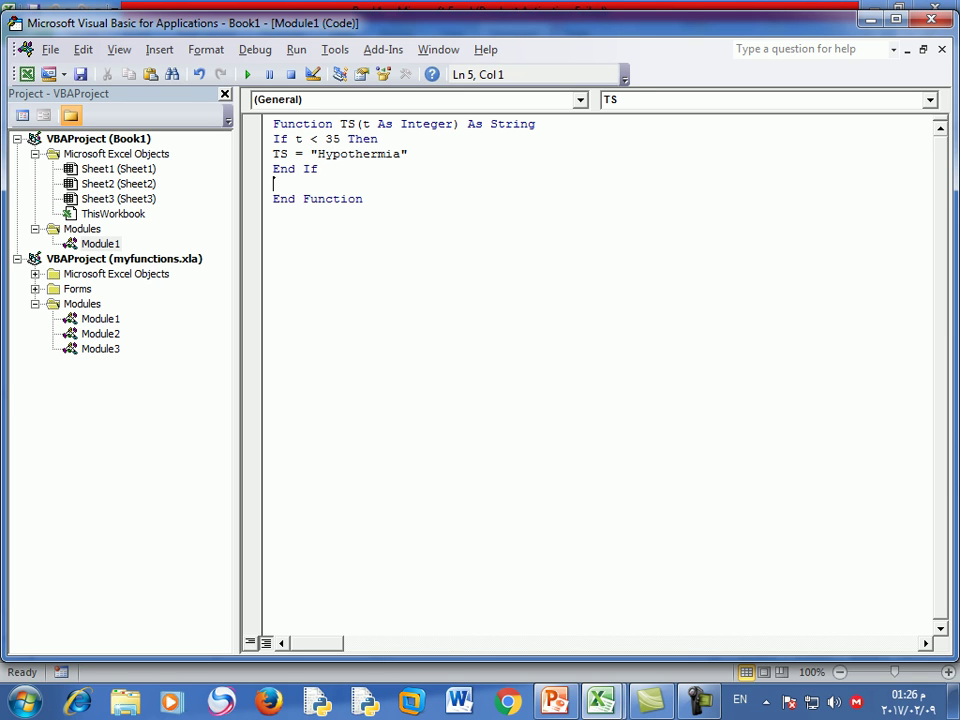
text(if )
text(t)
text( = 37)
text(or )
text(t)
key(BackSpace)
text(= )
text(36.)
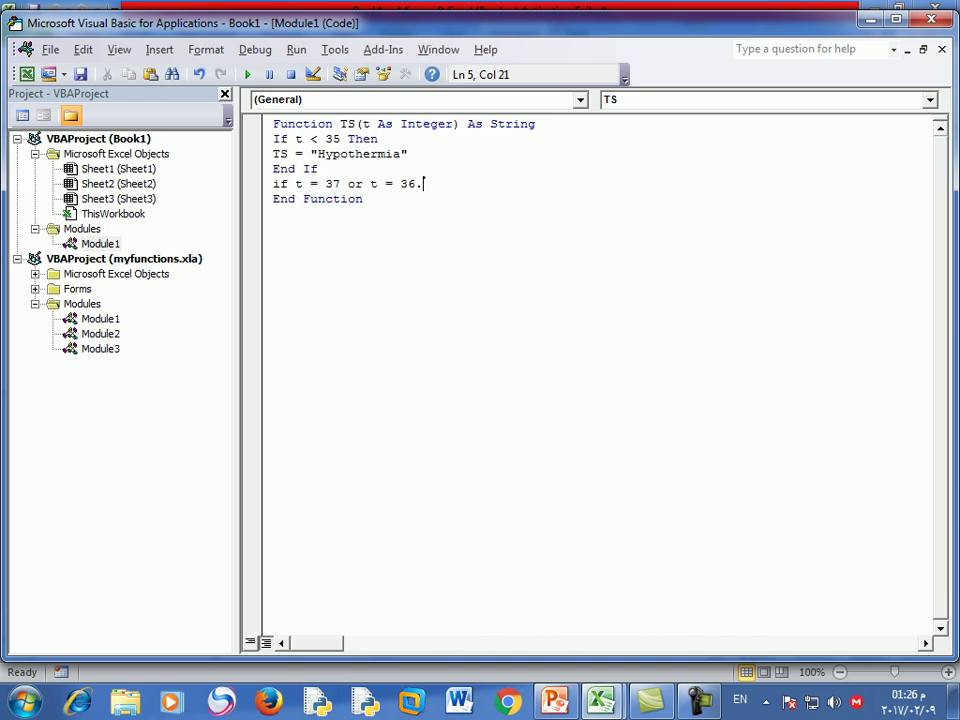
text(5 )
text(or t )
text(= )
text(3)
text(70)
key(BackSpace)
text(.5 )
text(or )
text(t = )
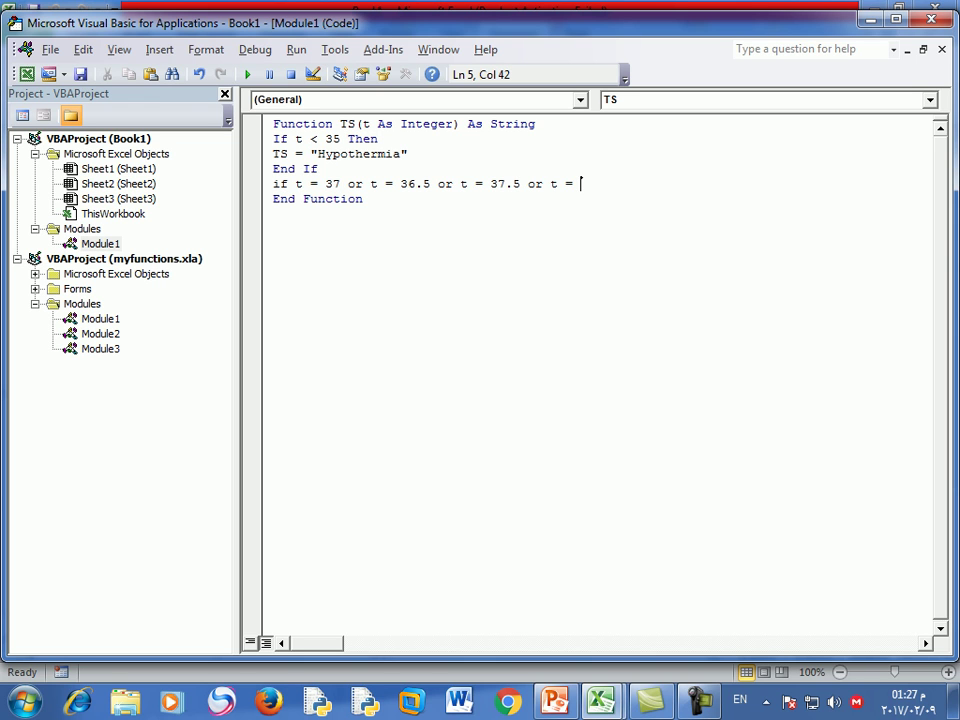
text(36 )
text(the)
text(n)
key(Return)
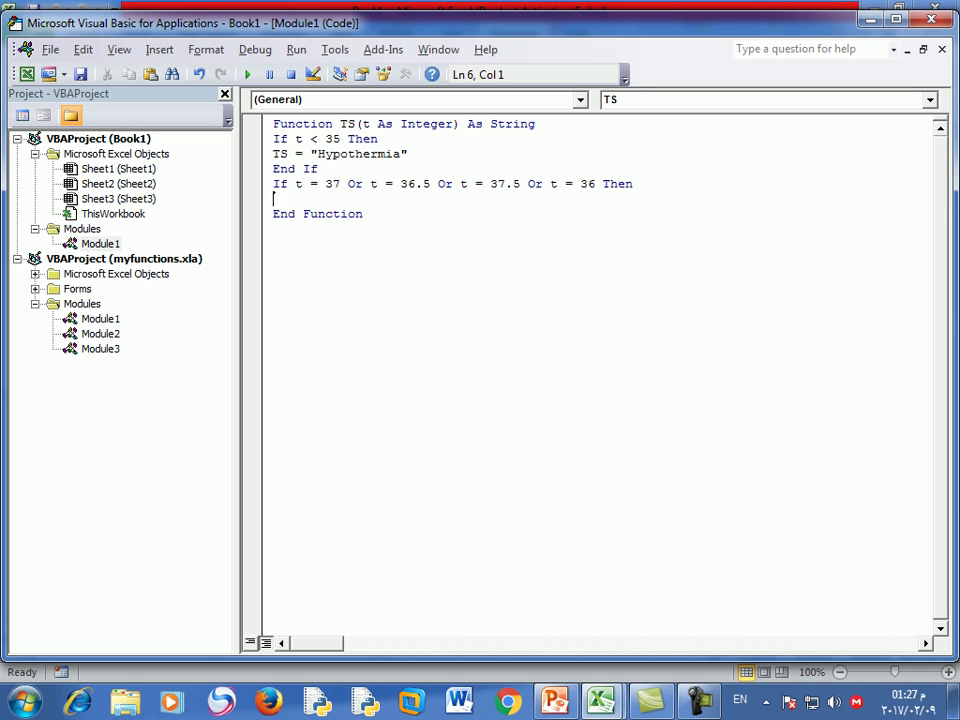
Close the block with End If and set TS = "Normal" inside it.
key(Return)
text(en)
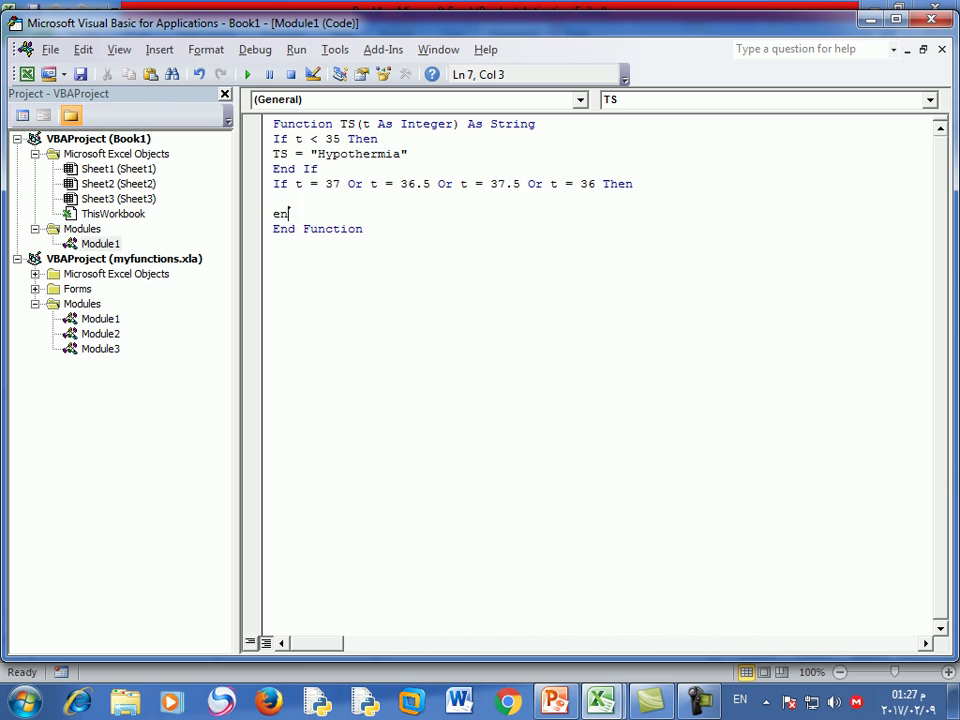
text(d)
key(BackSpace)
text(if)
key(Up)
text(T)
text(S = "")
click(318, 199)
text(No)
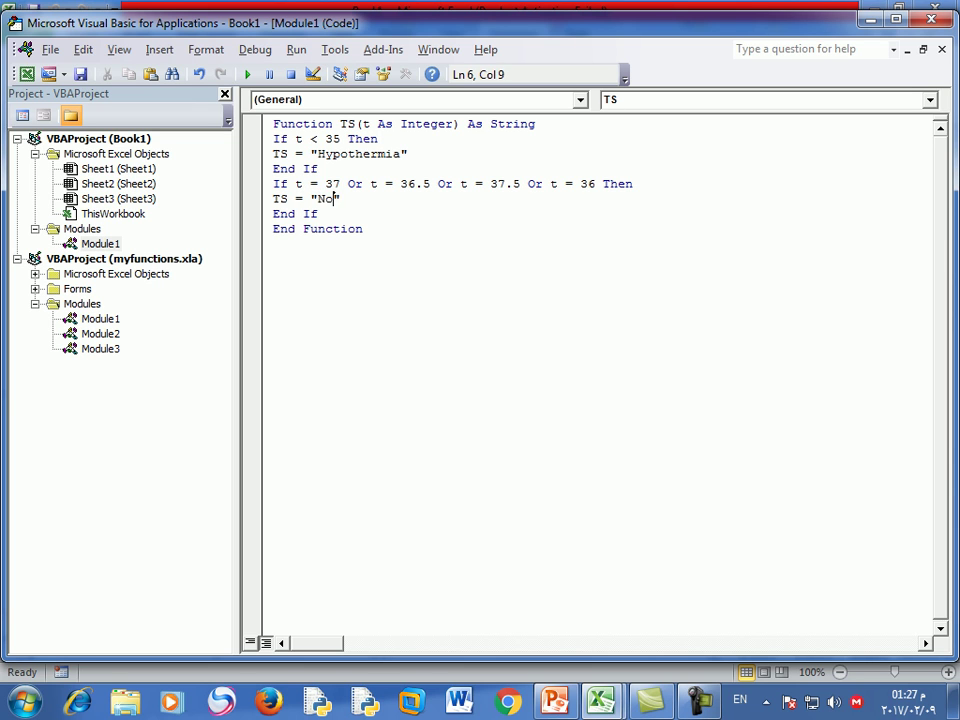
text(rmal)
key(Down)
key(Return)
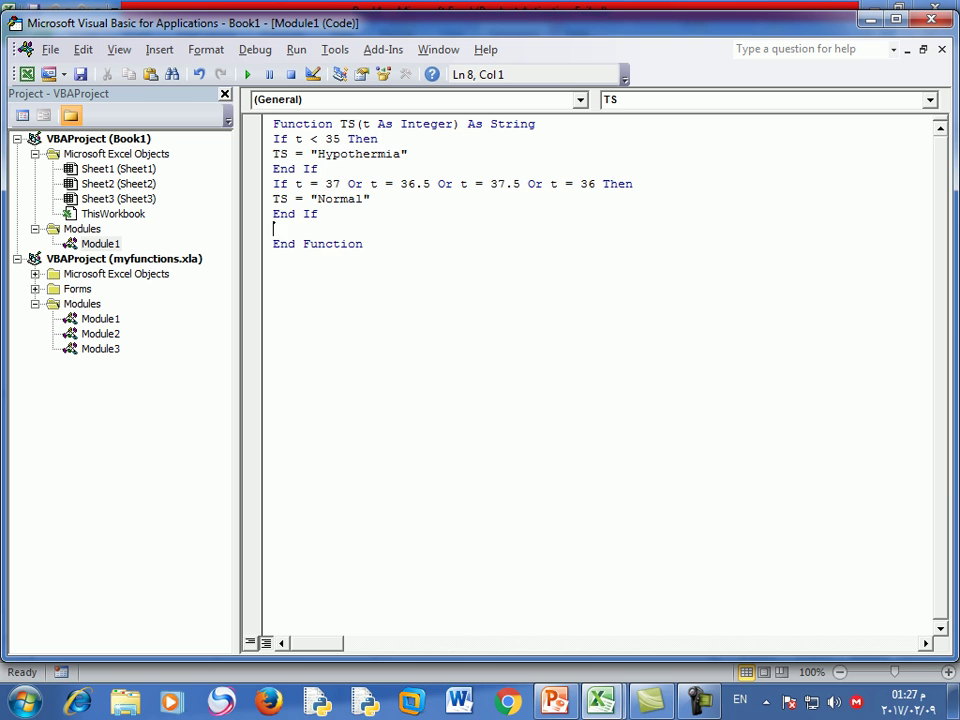
Write the 'If t = 40 Or t > 37.5 Then' line with its End If.
text(ifg)
key(BackSpace)
text(t )
text(>)
key(BackSpace)
key(BackSpace)
text(=)
text( 40 )
text(o)
text(r t )
text(> )
text(37.5)
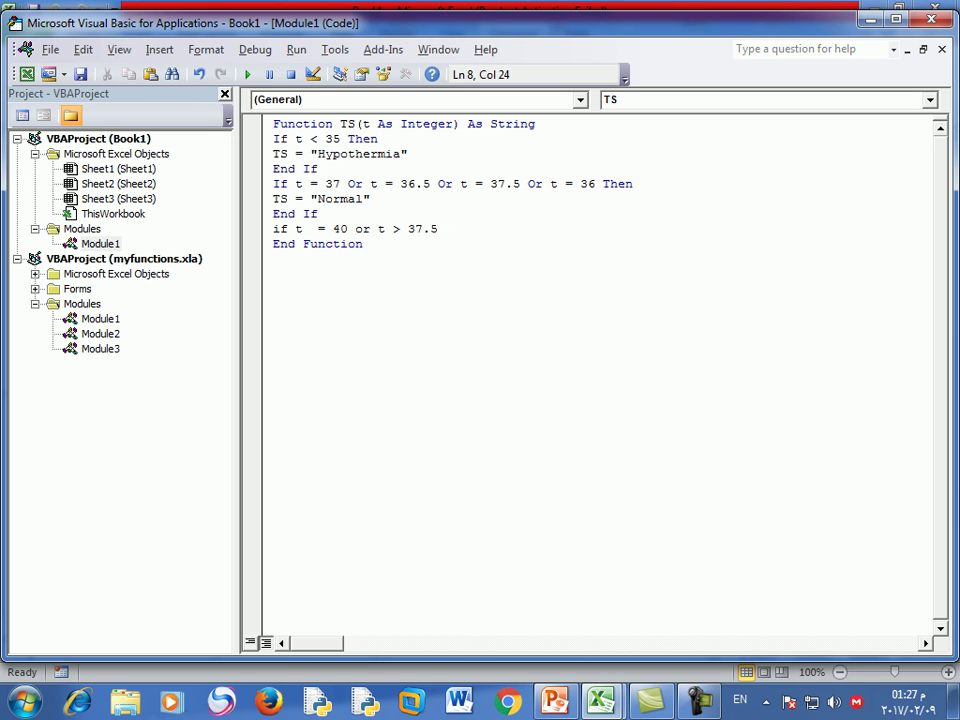
text( then)
key(Return)
key(Return)
text(e)
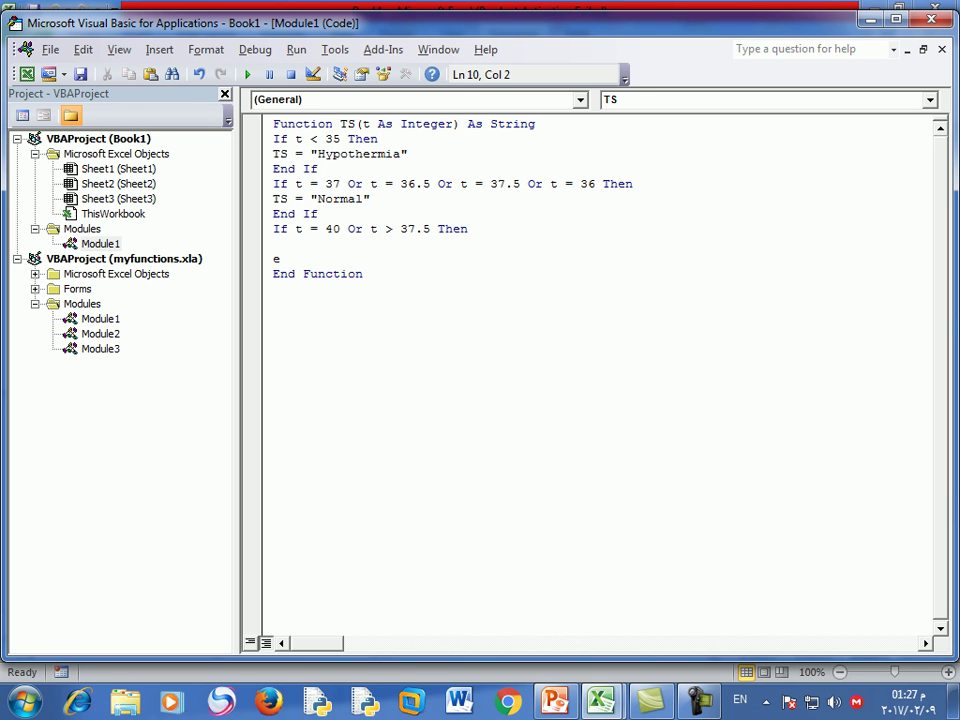
text(ndif)
Set TS = "Hyperthermia" inside the new If block.
key(Up)
text(t)
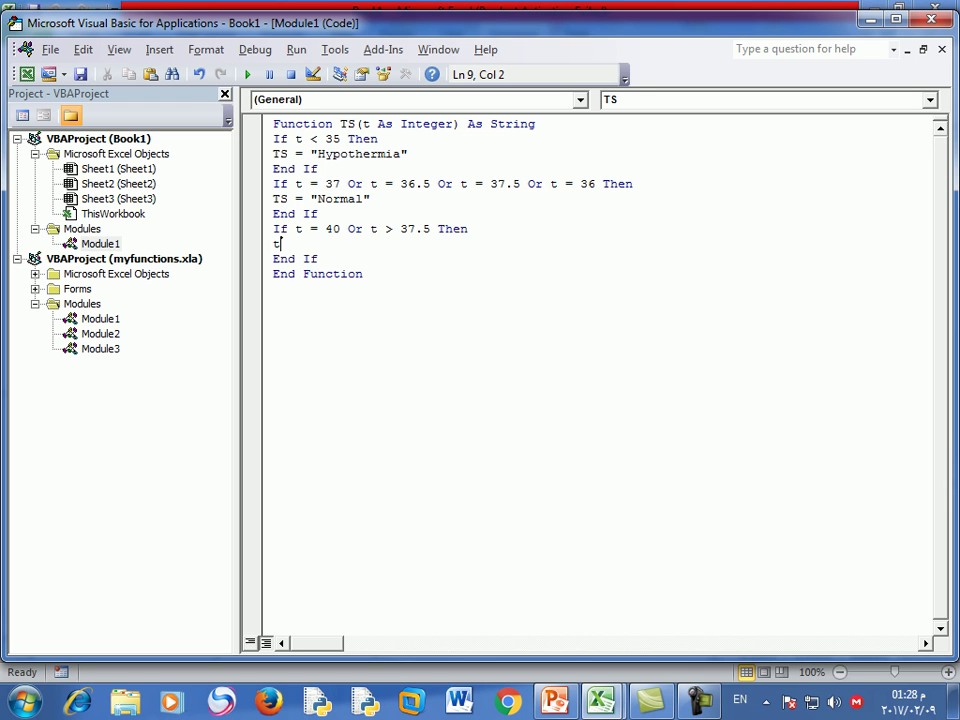
key(BackSpace)
text(TS )
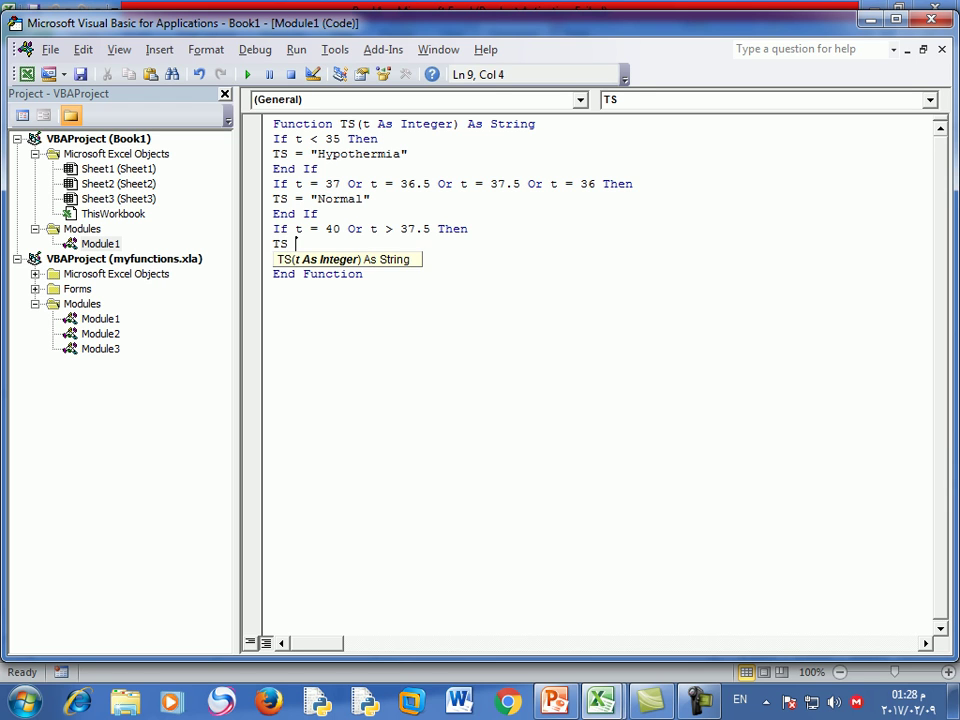
text(= "")
key(Left)
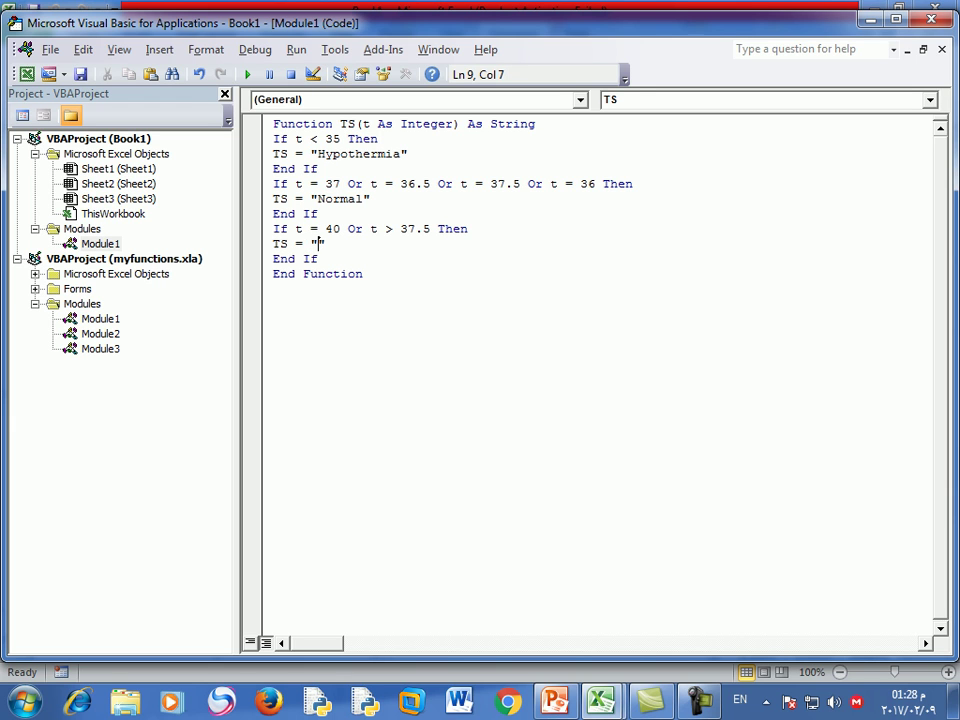
text(Hy)
text(per)
text(ther)
text(mia)
key(Down)
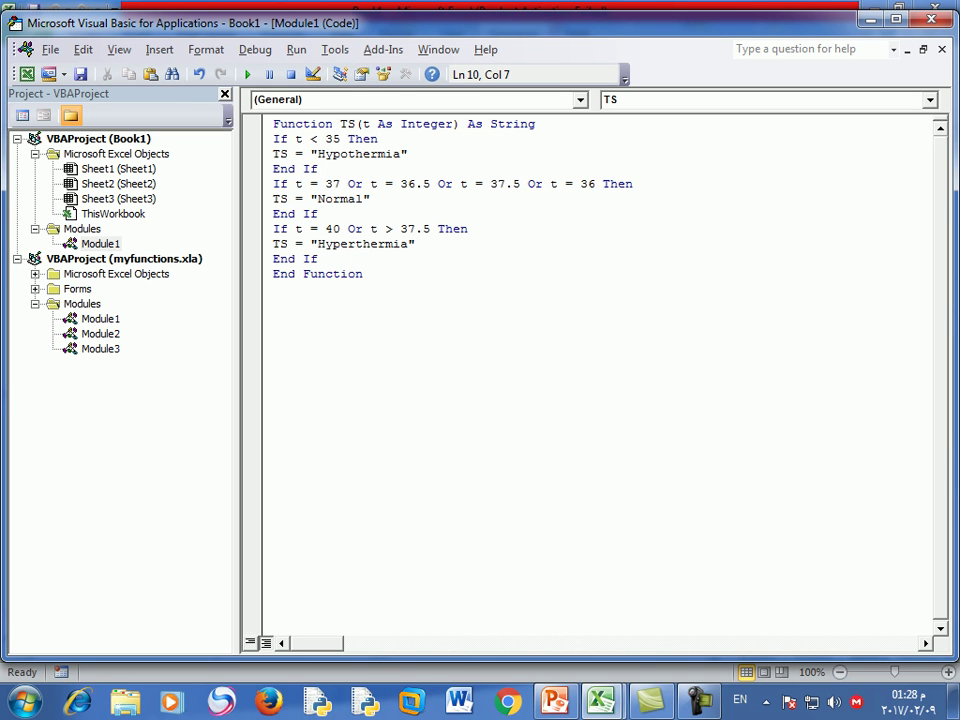
Write the 'If t = 41 Or t > 41 Then' line with its End If.
key(Return)
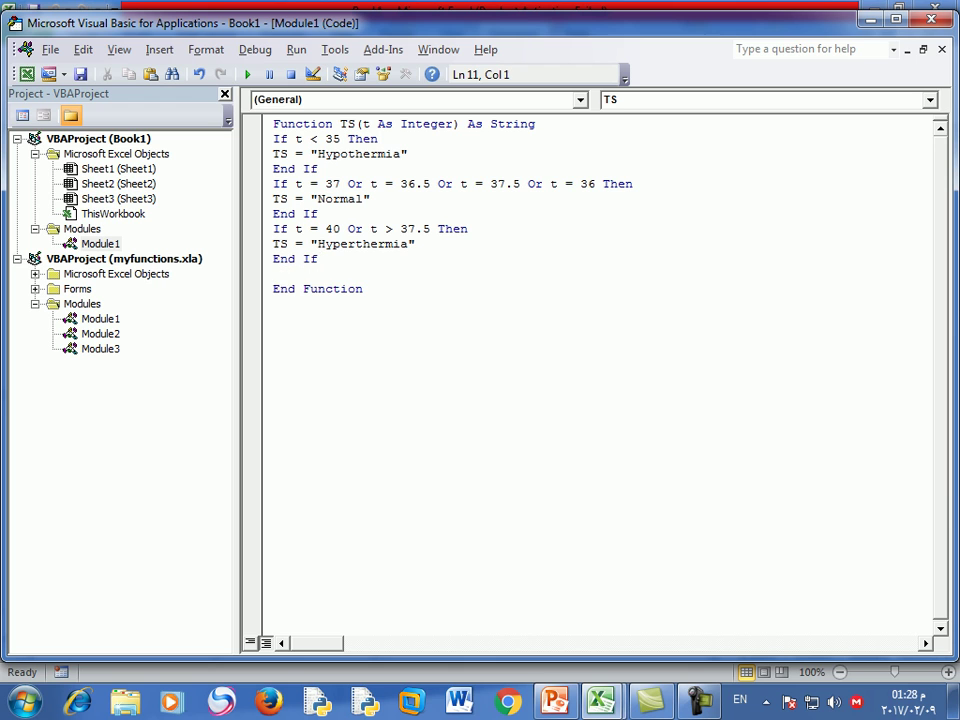
text(if t )
text(= )
text(41)
text(.)
key(BackSpace)
text(or t )
text(> )
text(41 )
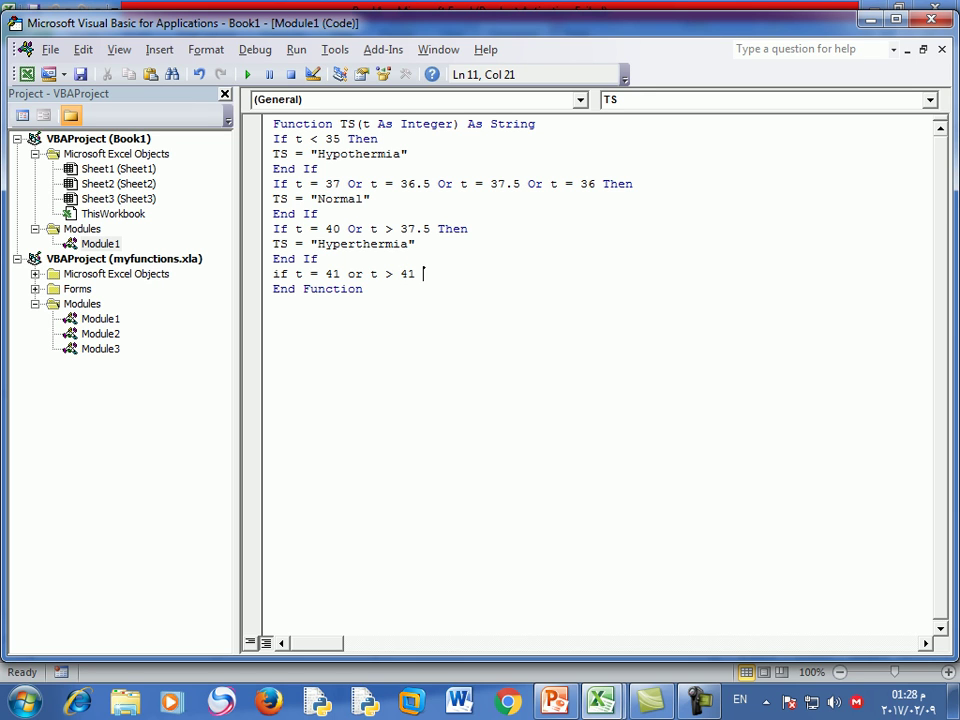
text(then)
key(Return)
key(Return)
text(en)
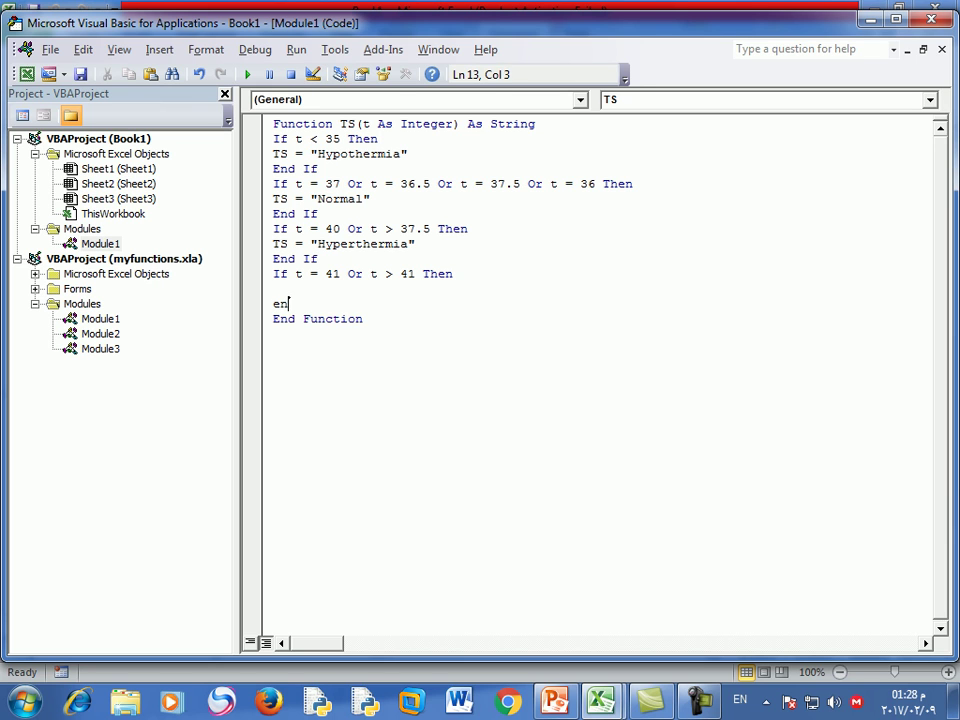
text(d)
text( e)
key(BackSpace)
text(if)
Set TS = "Fever" inside the t ≥ 41 block.
key(Up)
text(T)
text(s)
key(BackSpace)
text(S)
text( = ")
text(F)
text(er)
key(BackSpace)
text(ver)
Review the If conditions, checking the greater-than in the Hyperthermia line.
click(347, 274)
key(Up)
key(Up)
key(Up)
key(Down)
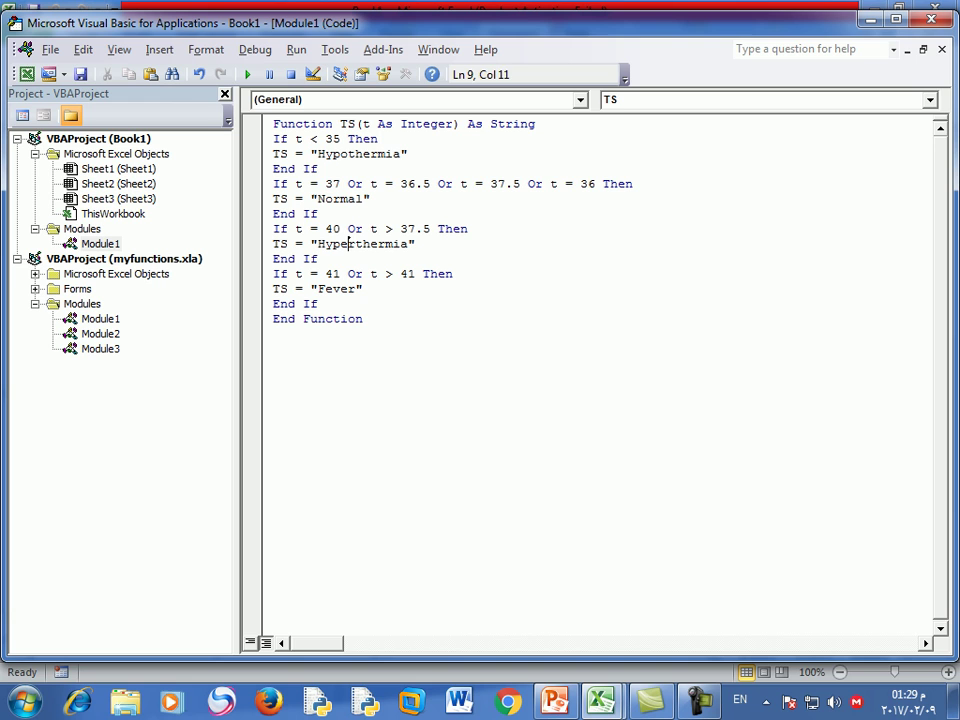
key(Up)
key(Up)
key(Up)
key(Up)
key(Up)
key(Up)
key(Down)
key(Down)
key(Down)
key(Down)
key(Down)
key(Down)
key(Down)
key(Down)
key(Down)
key(Down)
double_click(388, 229)
key(Left)
key(Up)
key(Up)
key(Up)
key(Up)
key(End)
key(Down)
key(Down)
key(Down)
key(Down)
key(Down)
Select and deselect the whole function, then return to Excel with Alt+F11.
shift+click(318, 199)
key(ctrl+a)
key(ctrl+End)
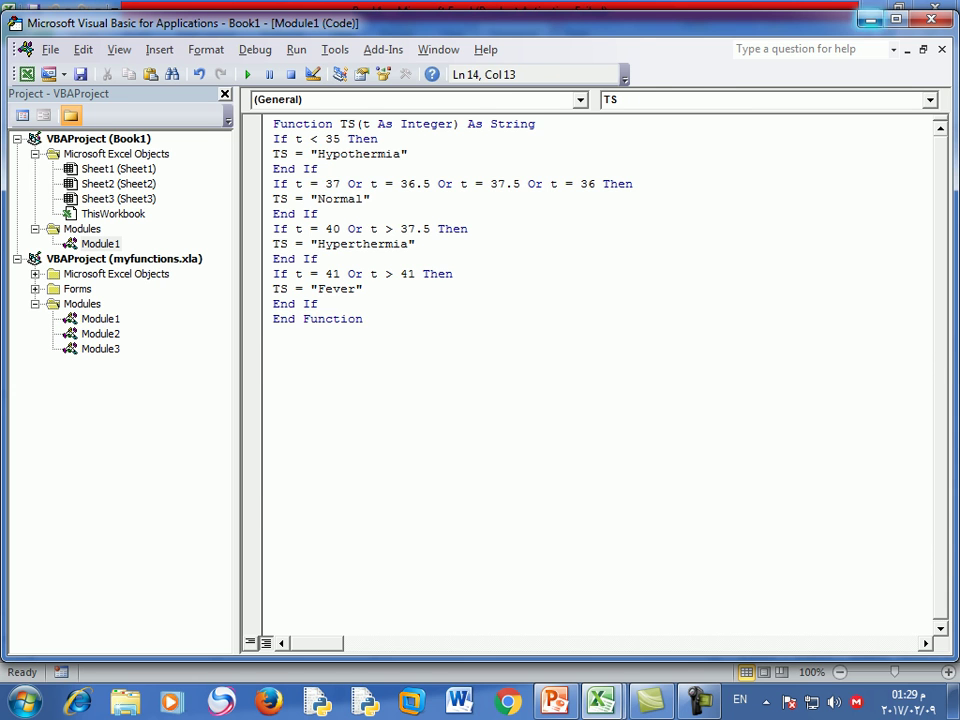
key(alt+F11)
Enter temperatures 37, 36, 40 and 41 down cells G1 to G4.
key(Left)
key(Left)
key(Left)
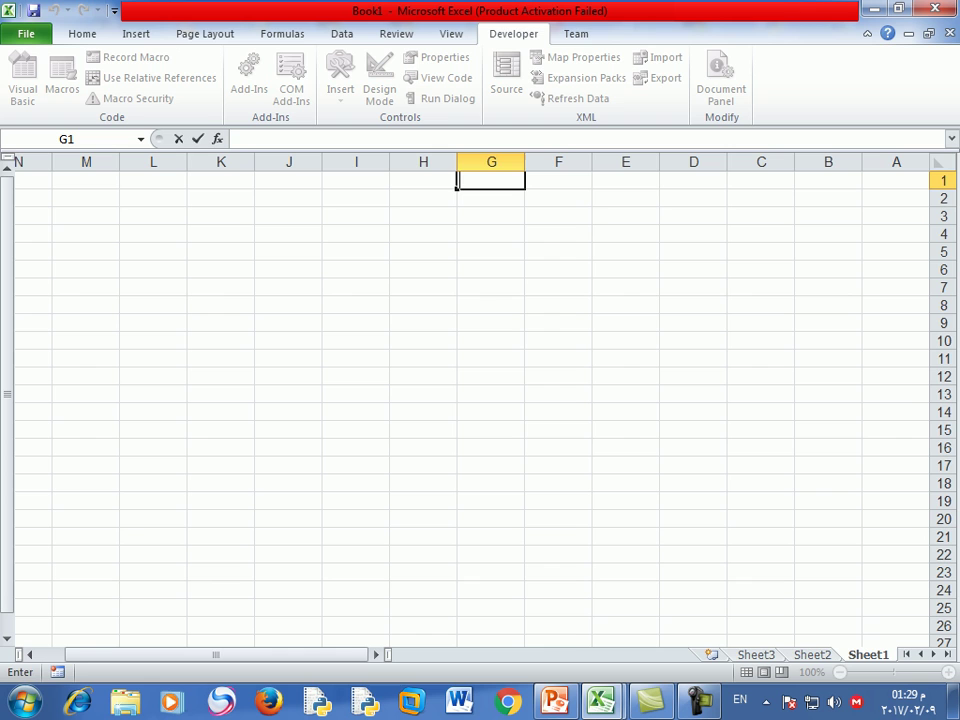
text(37)
key(Return)
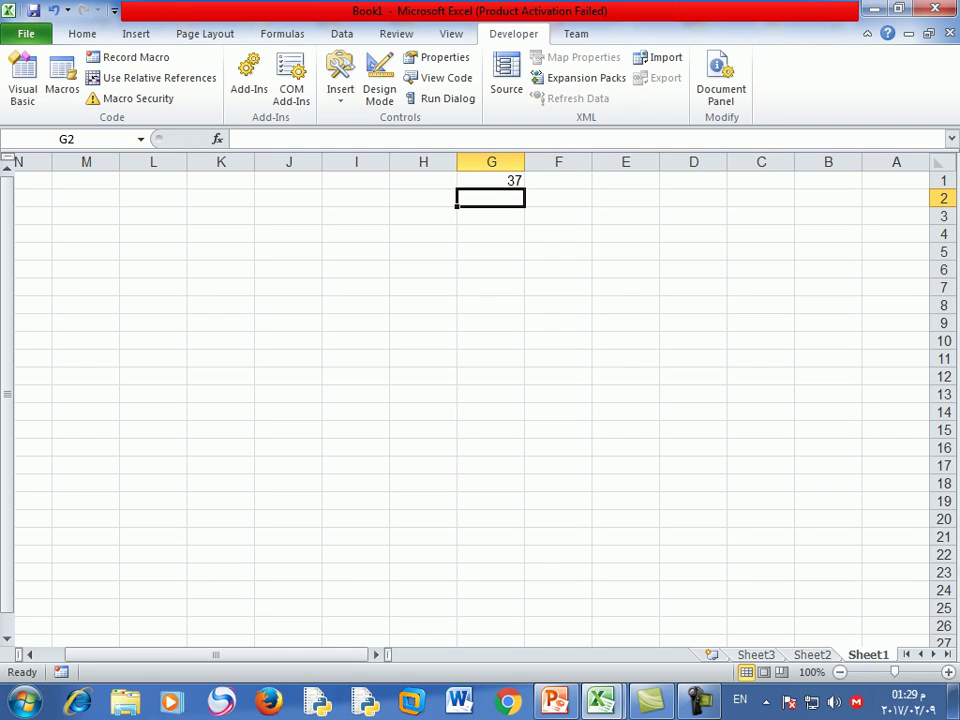
text(365)
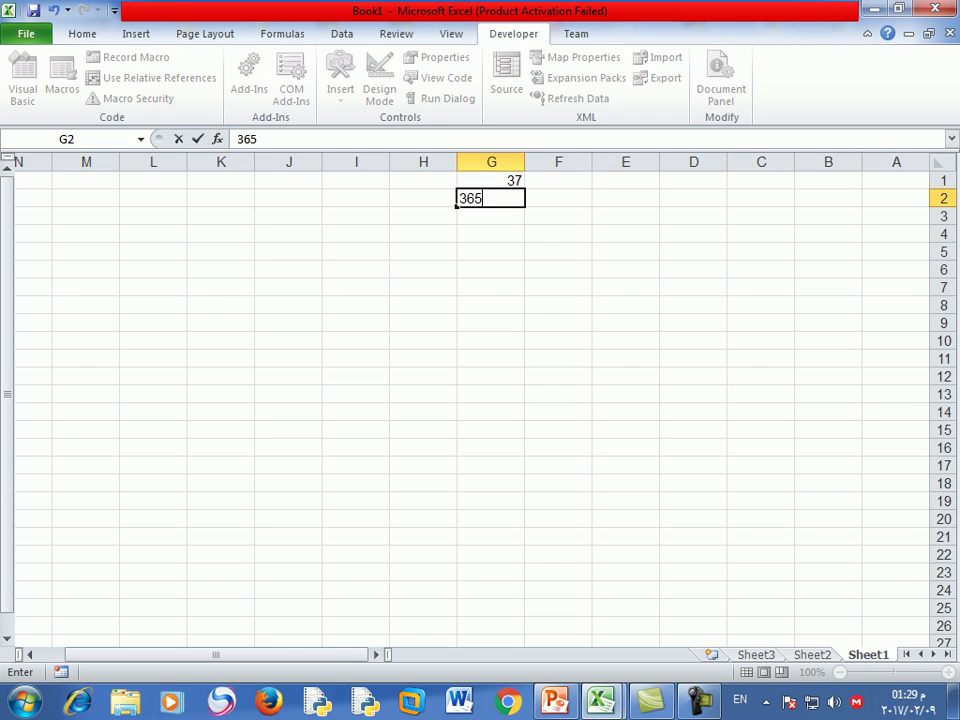
key(BackSpace)
key(Return)
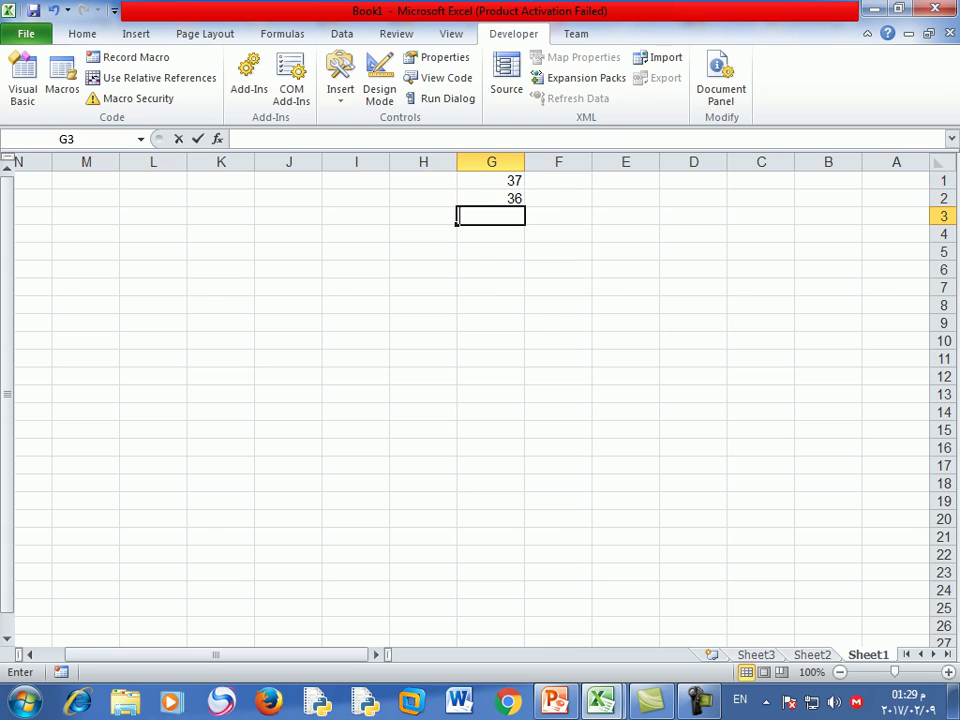
text(40)
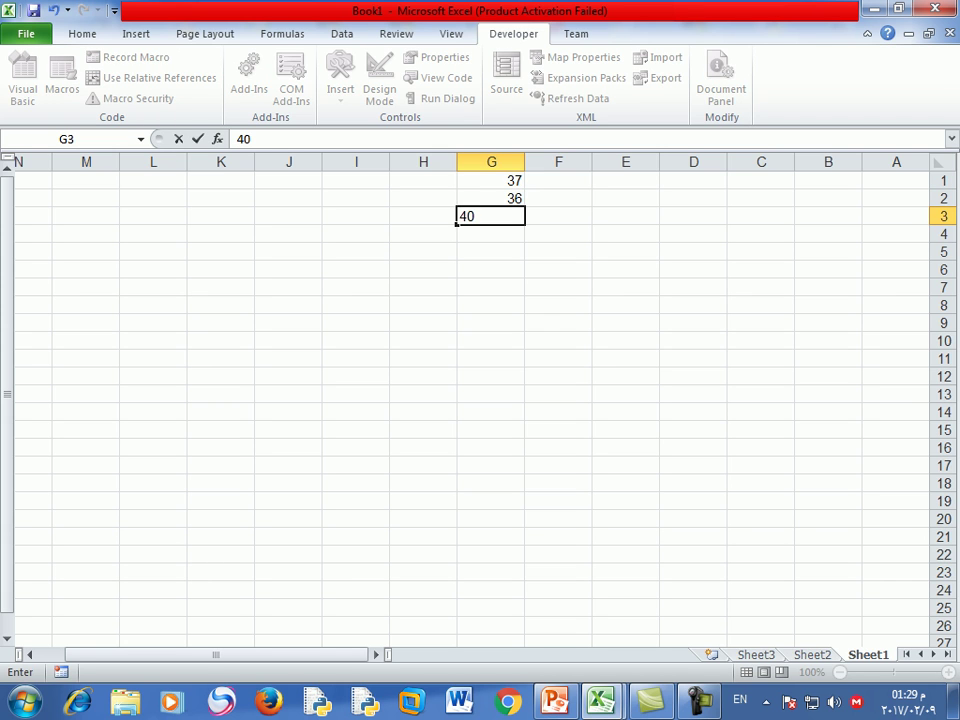
key(Return)
text(41)
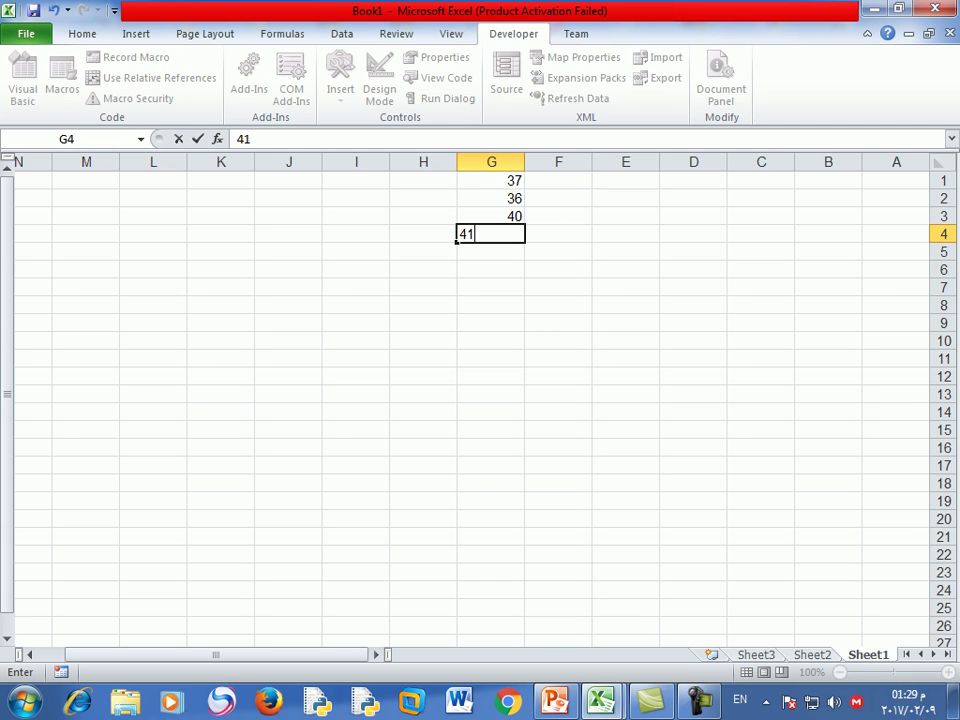
key(Return)
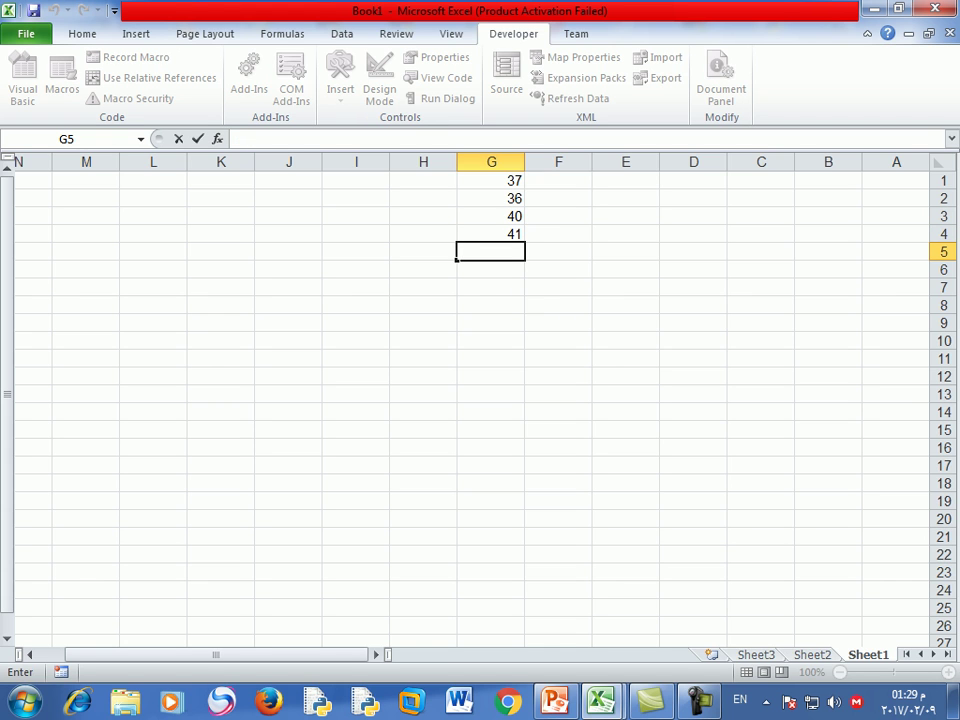
Enter 38 in G5 and the formula =TS(G1) in H1.
text(38)
click(423, 181)
text(=)
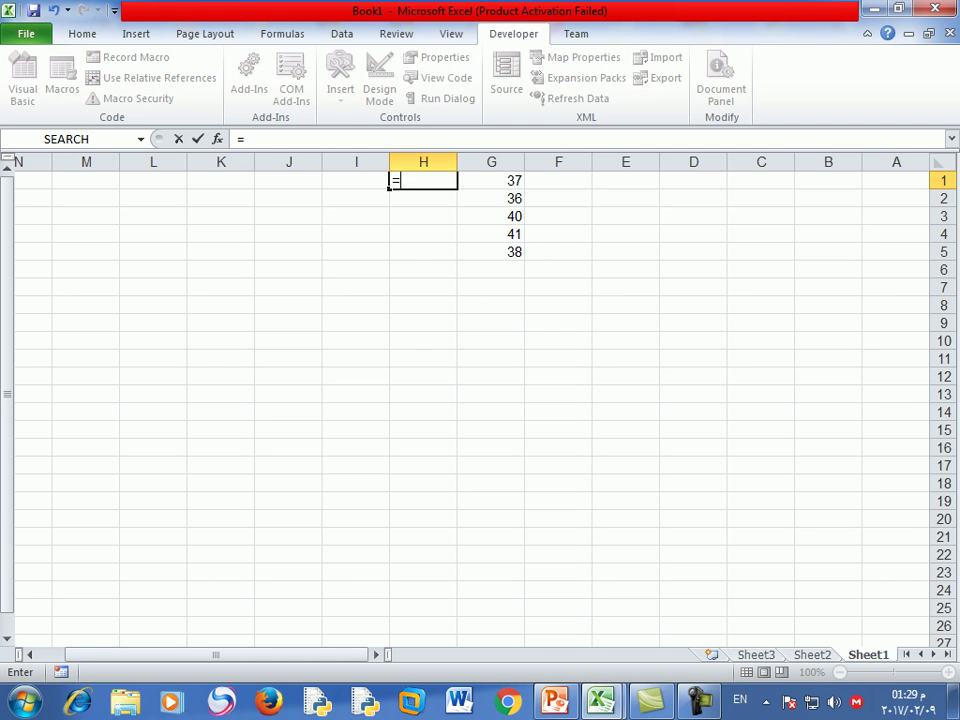
text(TS)
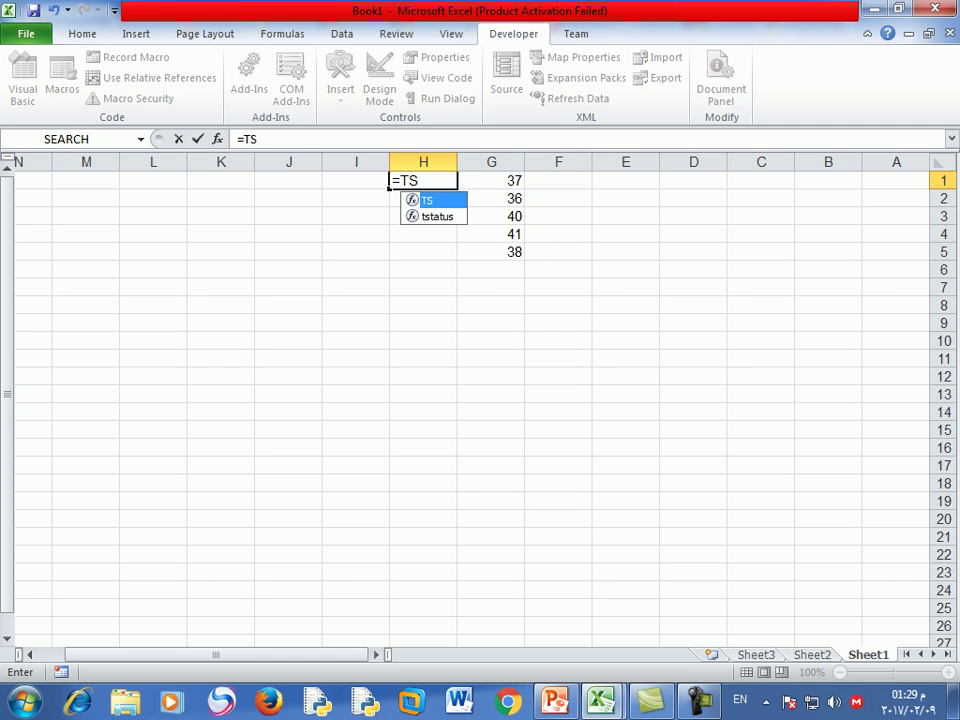
text(()
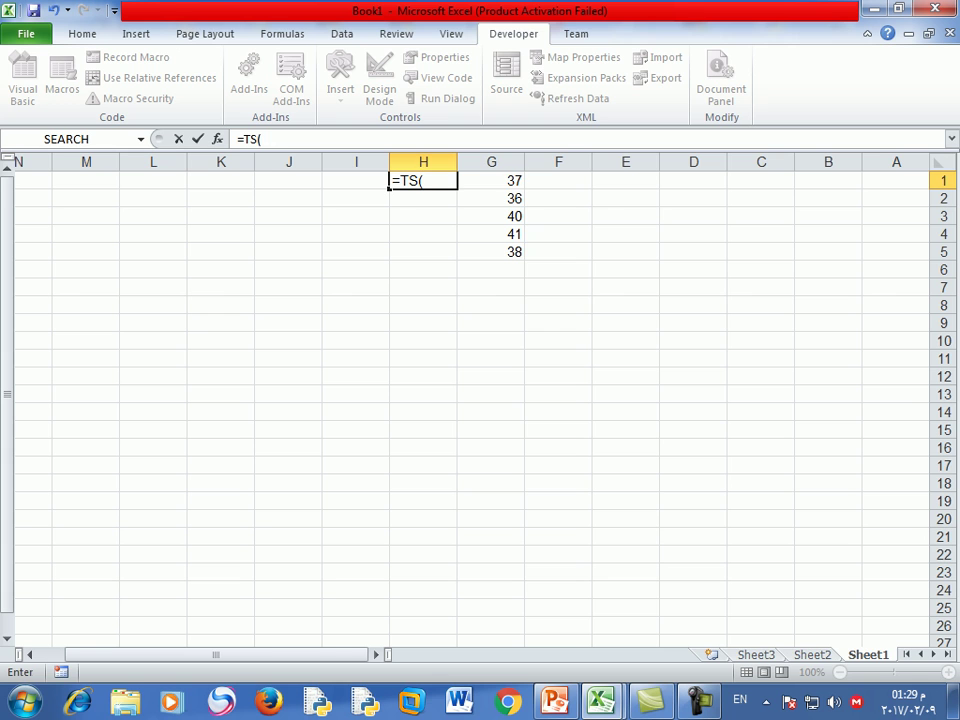
key(Left)
text())
key(Return)
Fill the TS formula down to H5 and widen columns G and H.
click(423, 181)
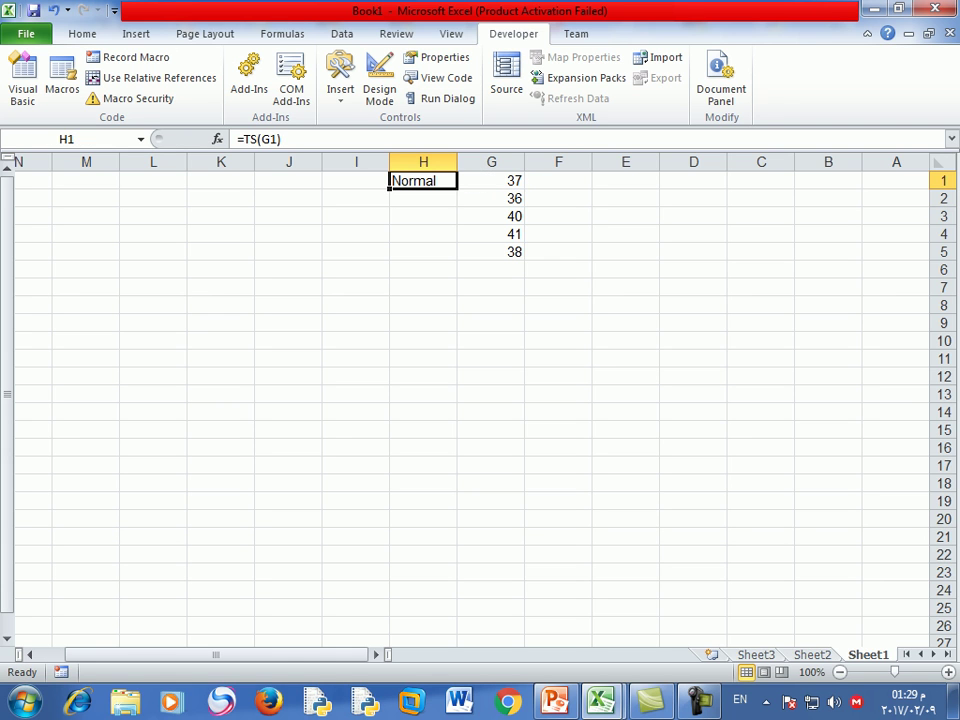
drag(389, 189, 390, 258)
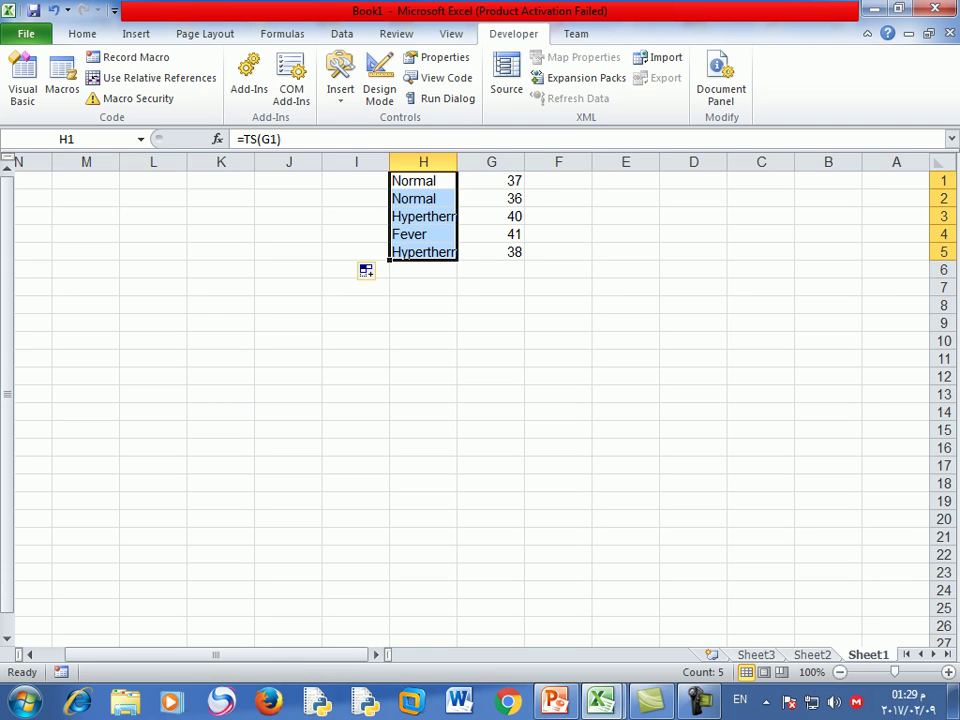
click(558, 340)
click(491, 198)
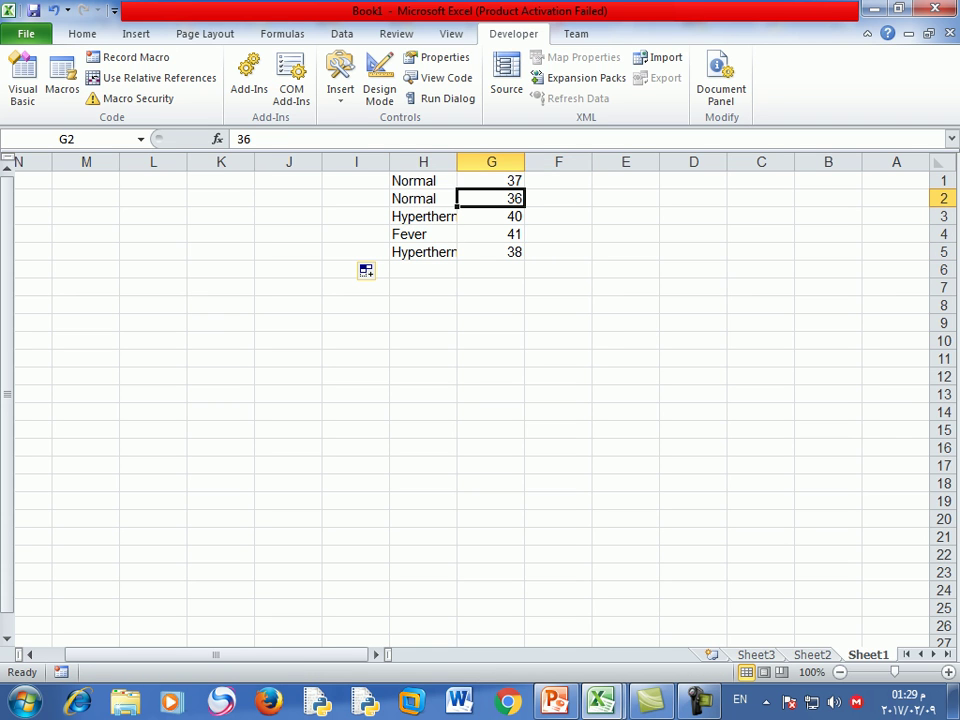
drag(457, 162, 443, 162)
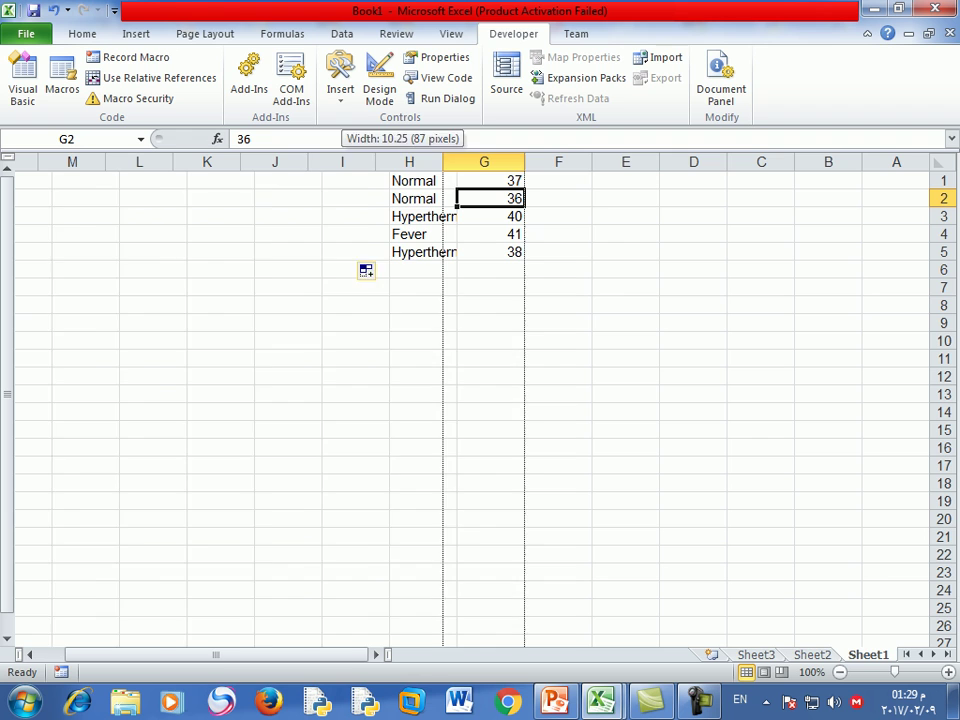
drag(376, 162, 342, 162)
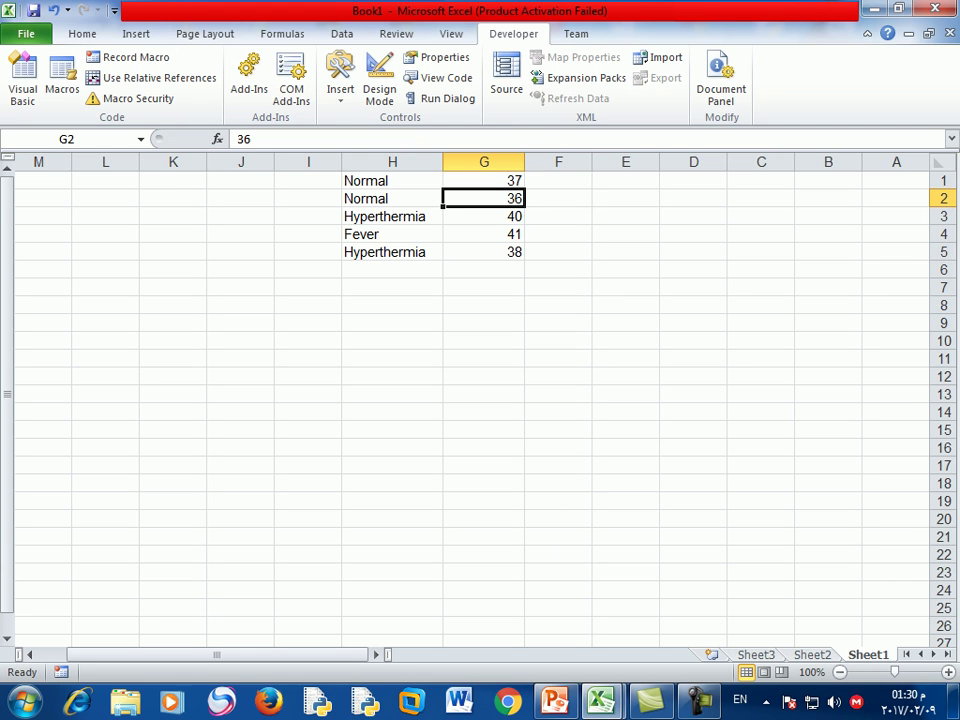
Inspect the H5 result and compare with the Body Temperature Chart slide.
key(Down)
key(Down)
key(Down)
key(Left)
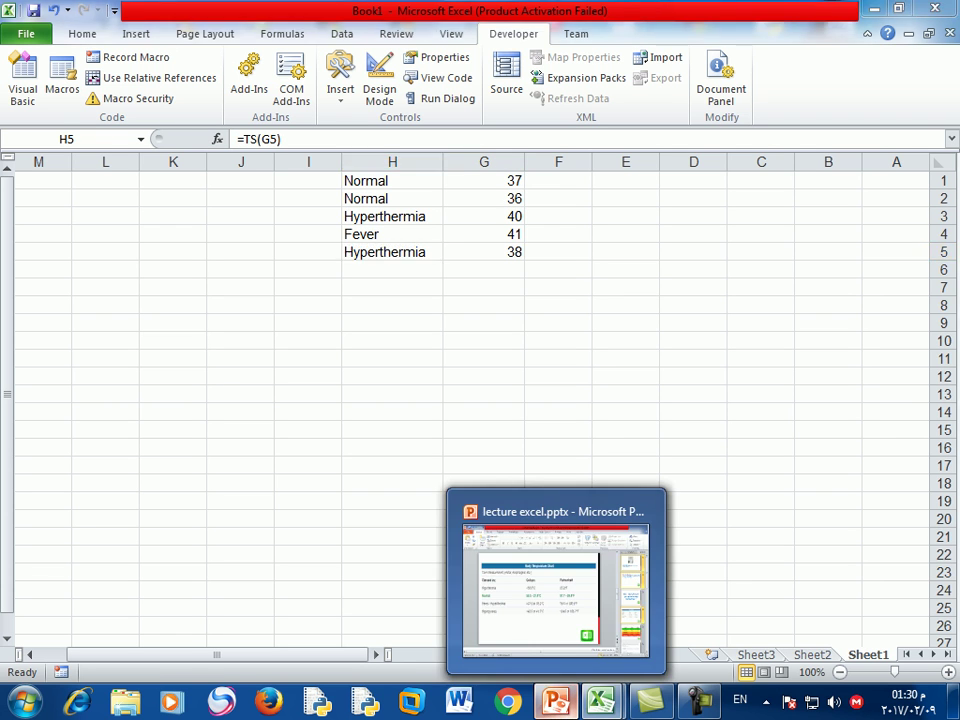
click(555, 700)
key(alt+Tab)
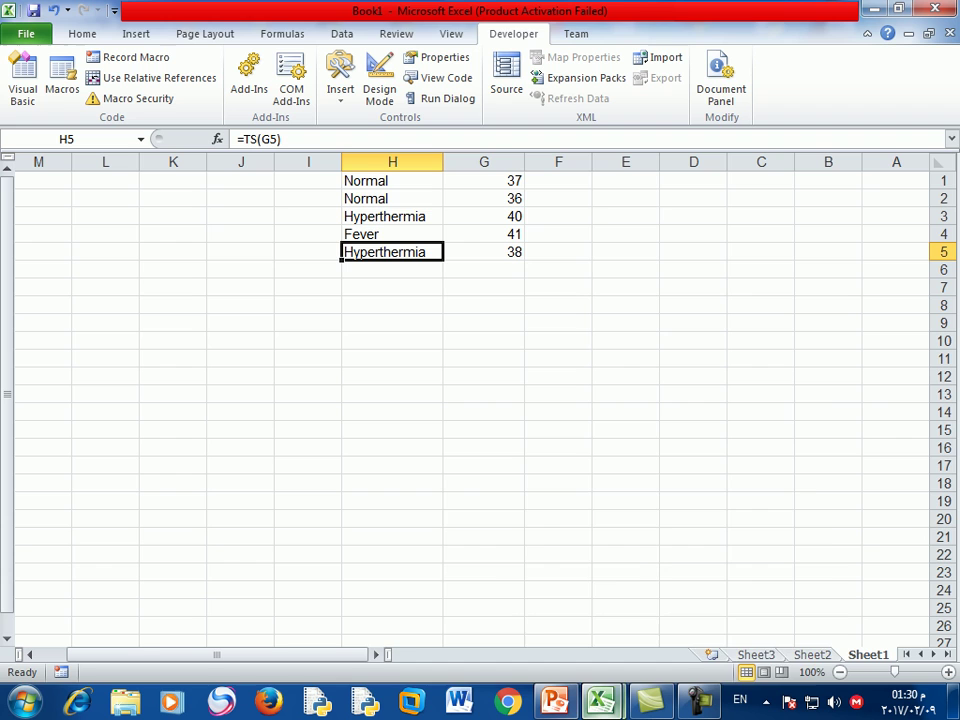
click(700, 540)
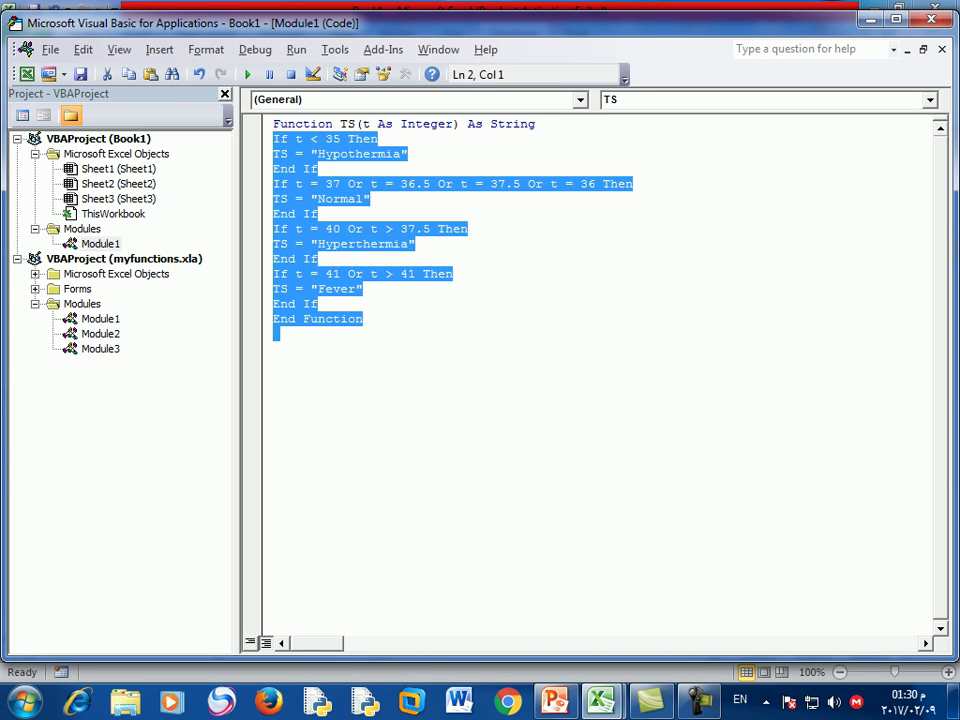
drag(274, 334, 273, 124)
click(366, 318)
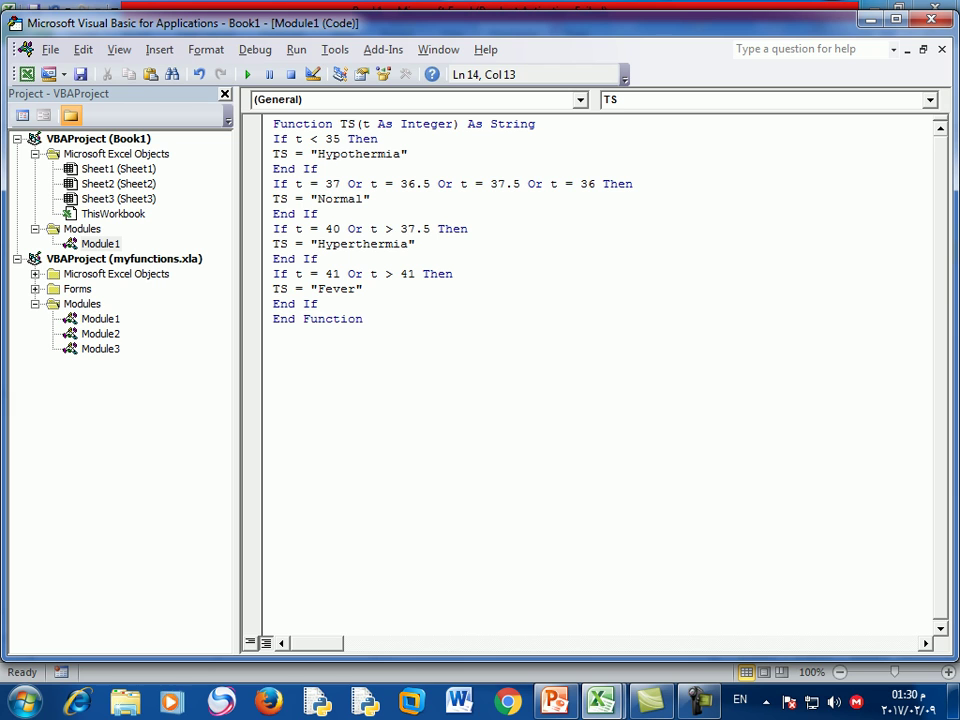
mouse_move(366, 318)
mouse_down()
mouse_move(288, 213)
mouse_move(273, 124)
mouse_up()
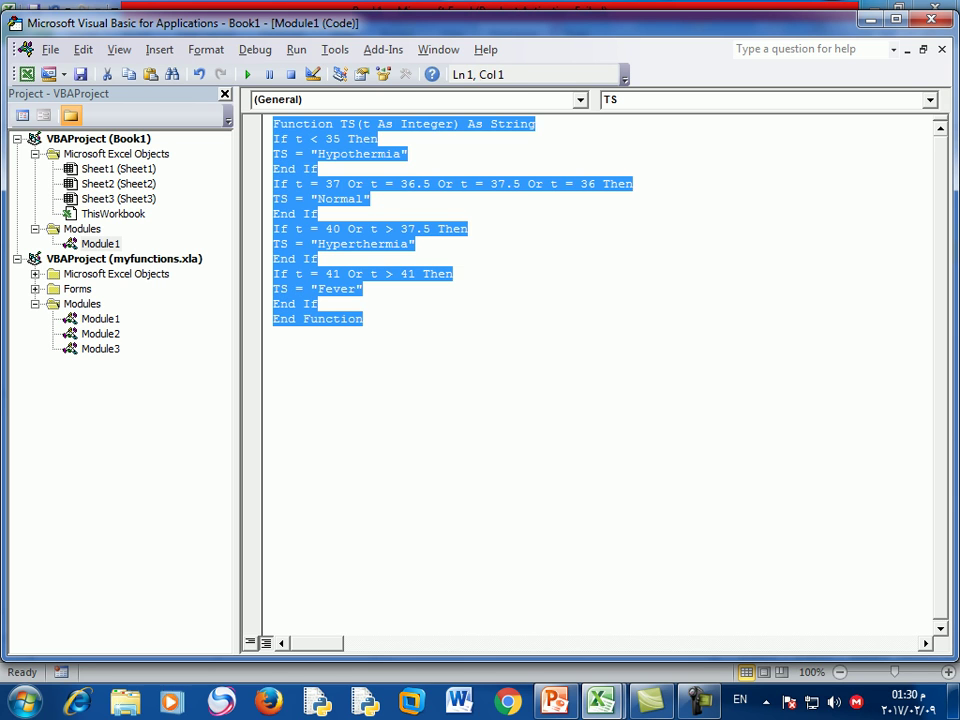
click(274, 334)
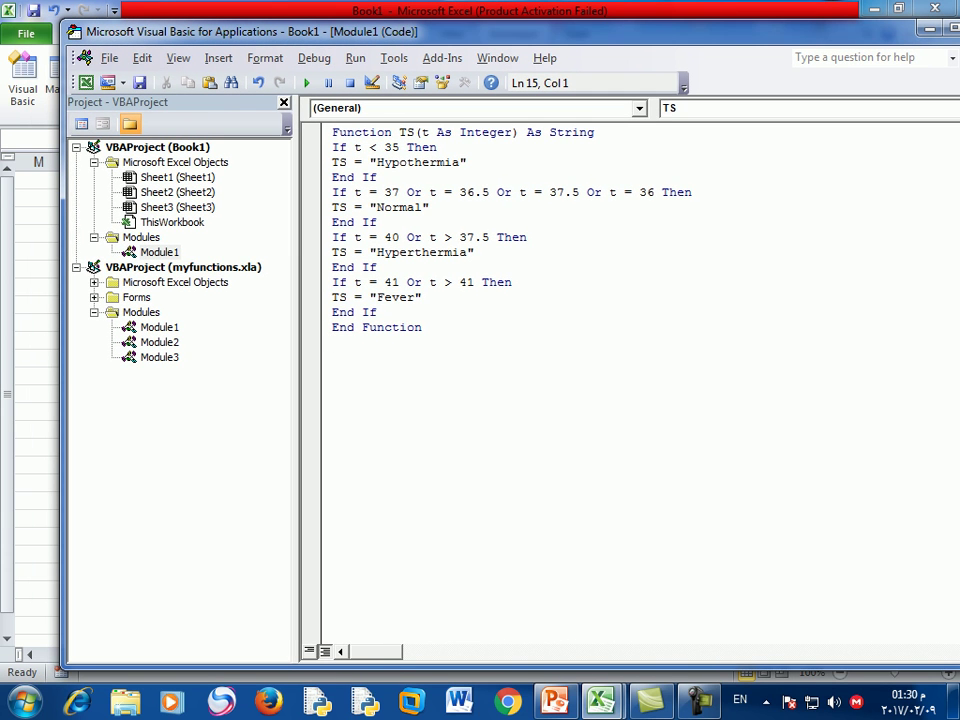
Save the workbook as type Excel Add-In (*.xlam) under the name Book1.xlam.
click(109, 57)
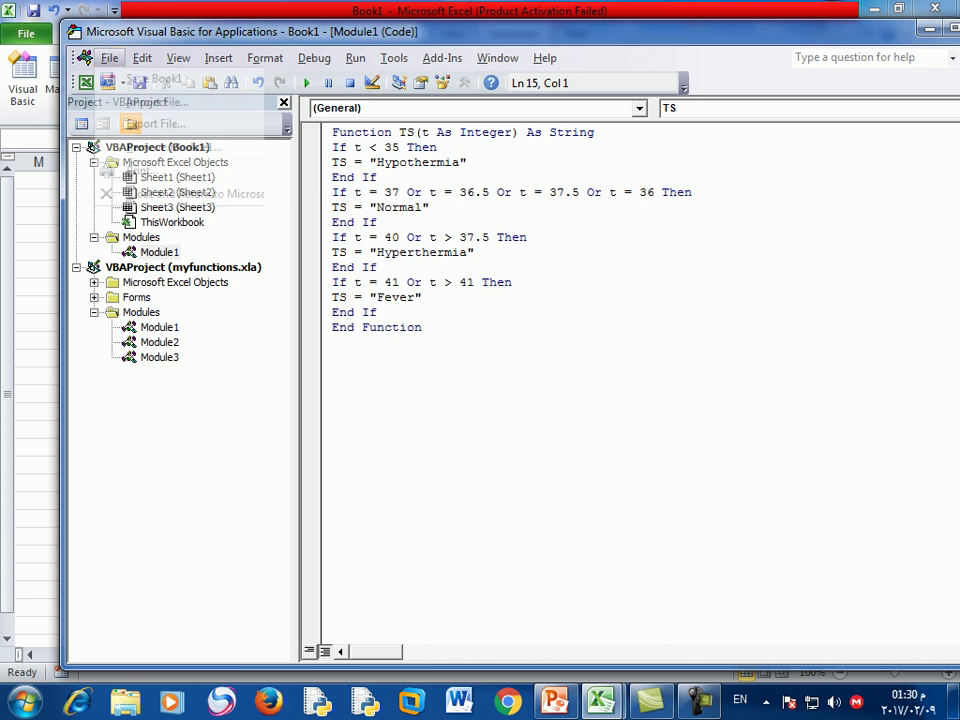
key(Escape)
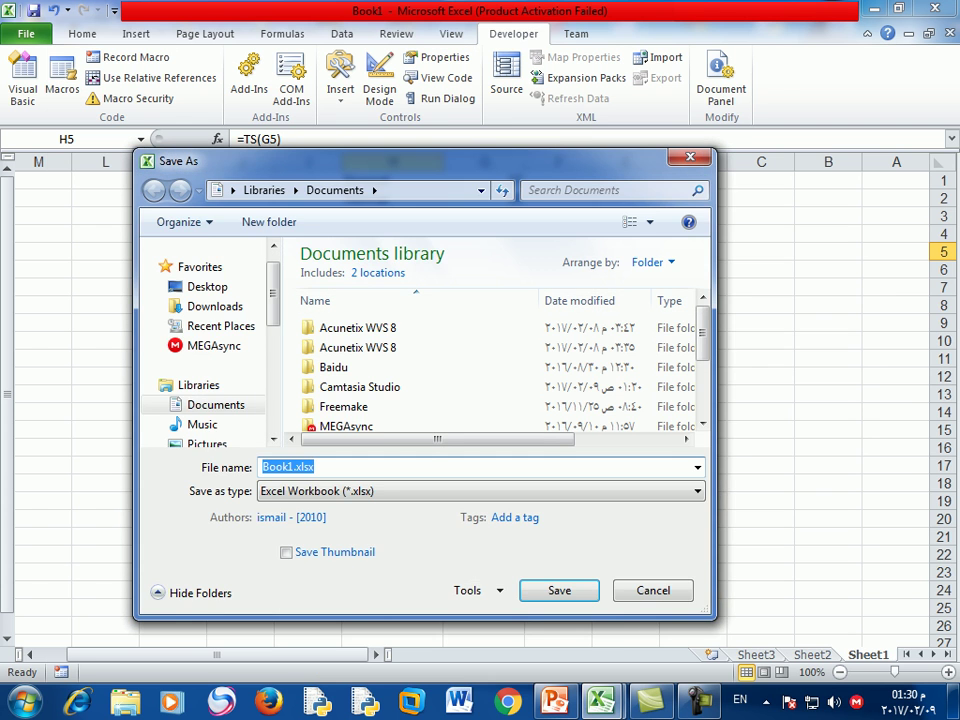
key(Tab)
key(alt+Down)
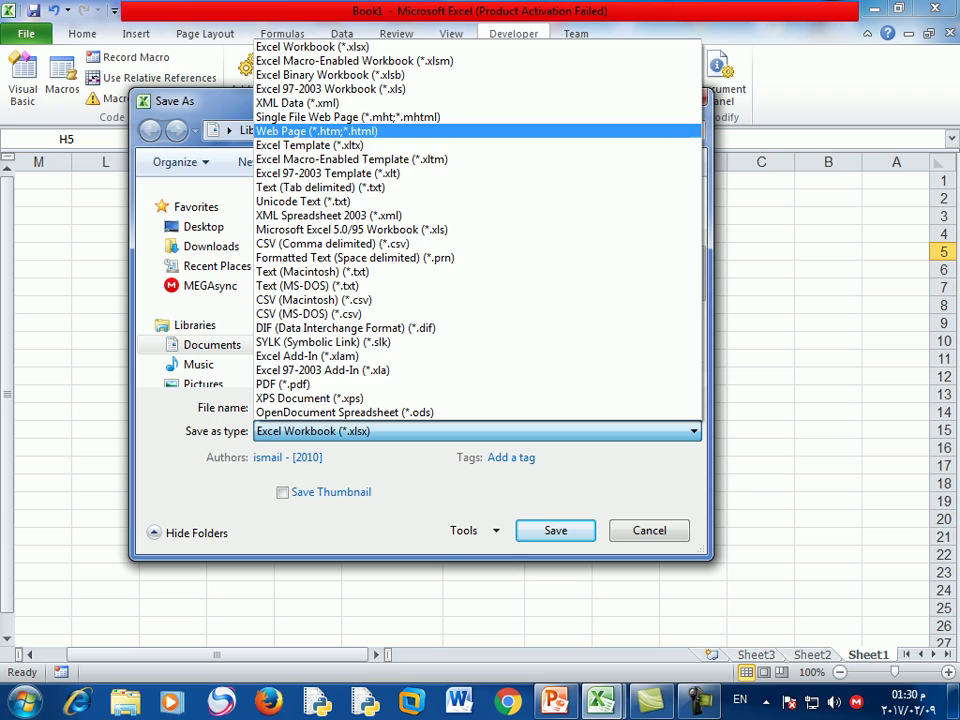
key(Up)
key(Up)
key(Up)
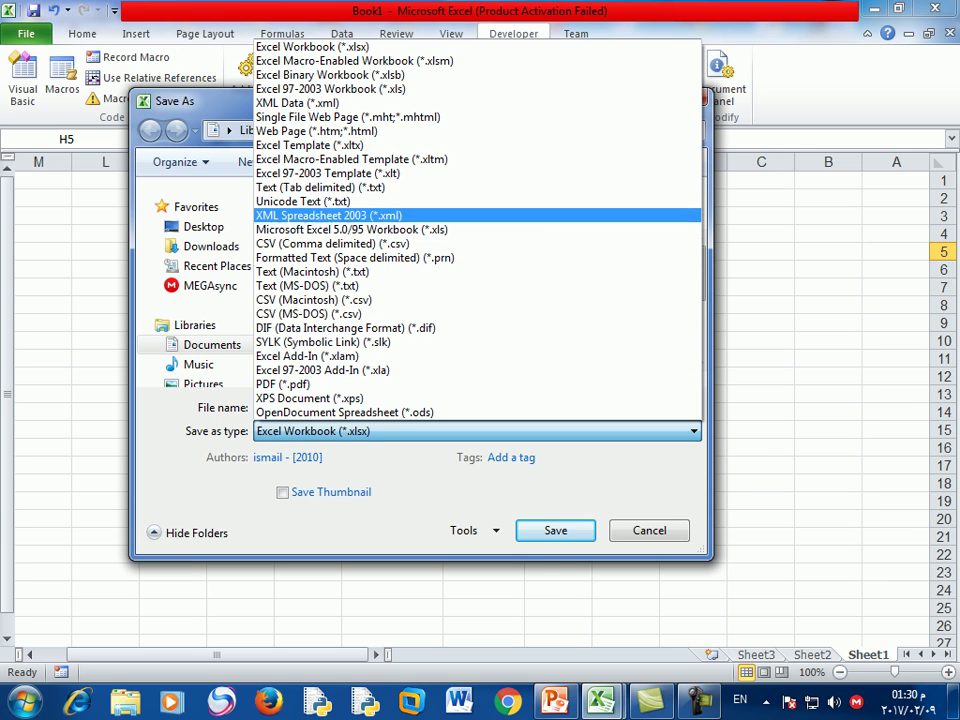
key(Up)
key(Up)
key(Up)
key(Up)
key(Up)
key(Up)
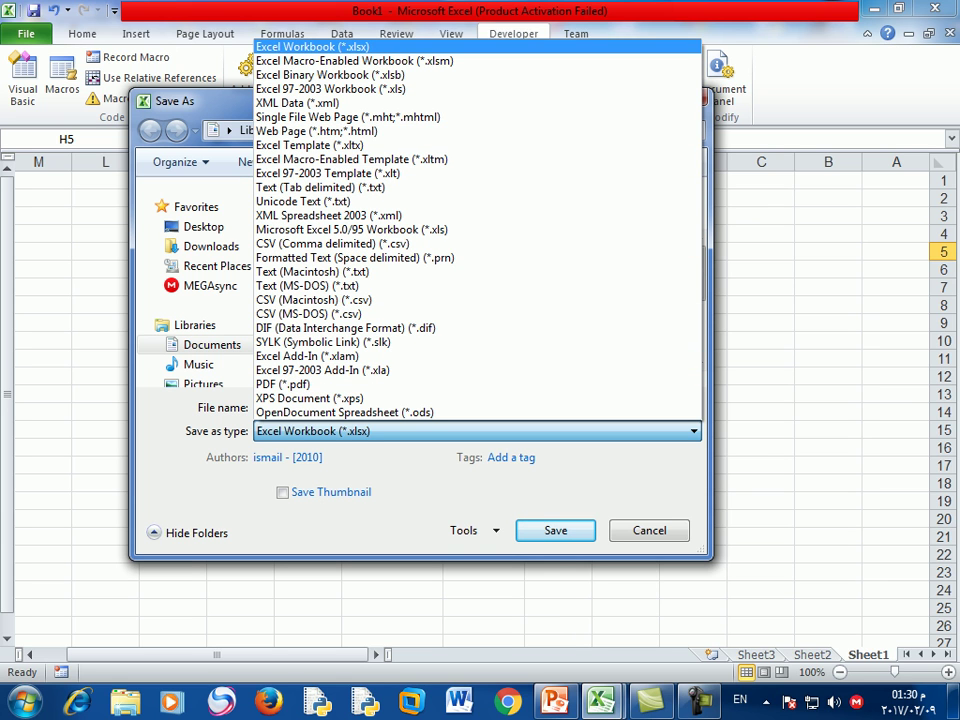
key(Down)
key(Down)
key(Up)
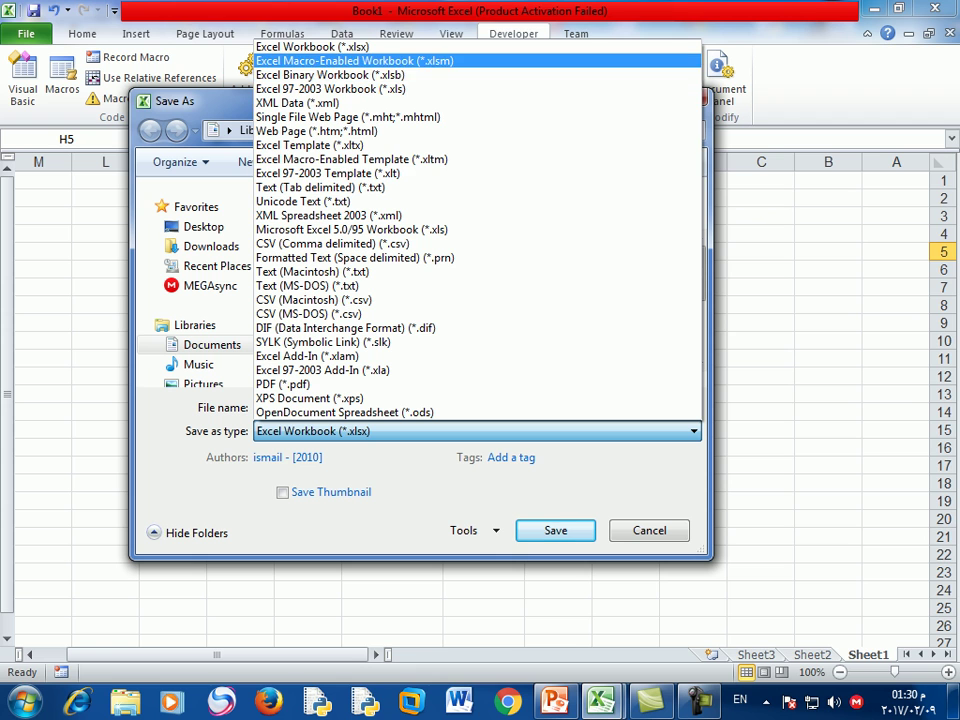
key(Down)
key(Down)
key(Down)
key(Down)
key(Down)
key(Down)
key(Down)
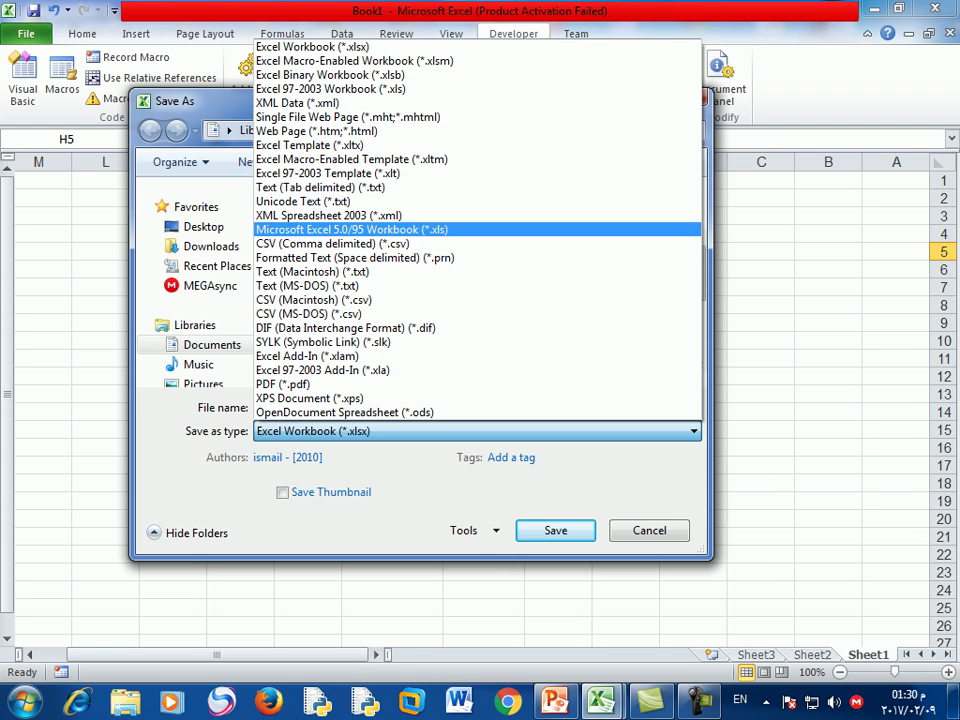
key(Down)
key(Down)
key(Down)
key(Down)
key(Down)
key(Down)
key(Down)
key(Down)
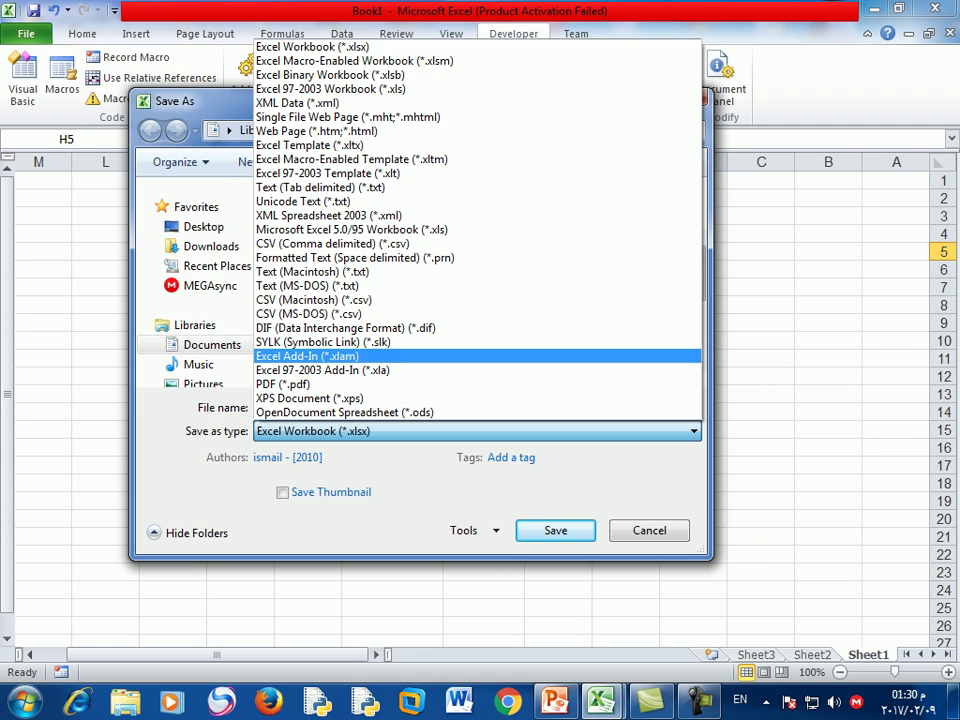
key(Return)
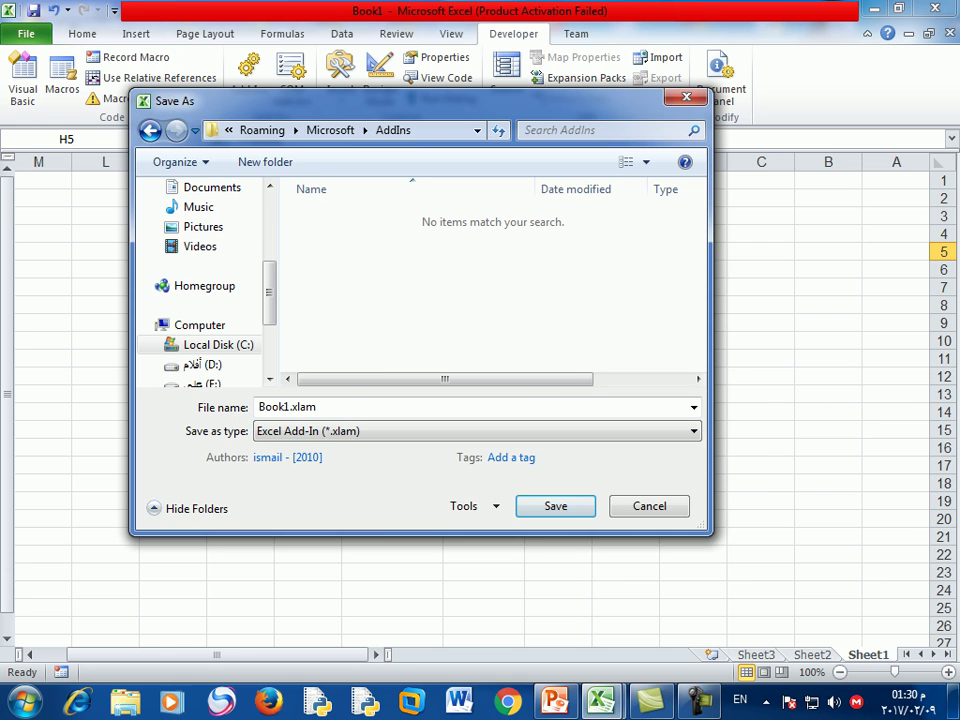
key(Return)
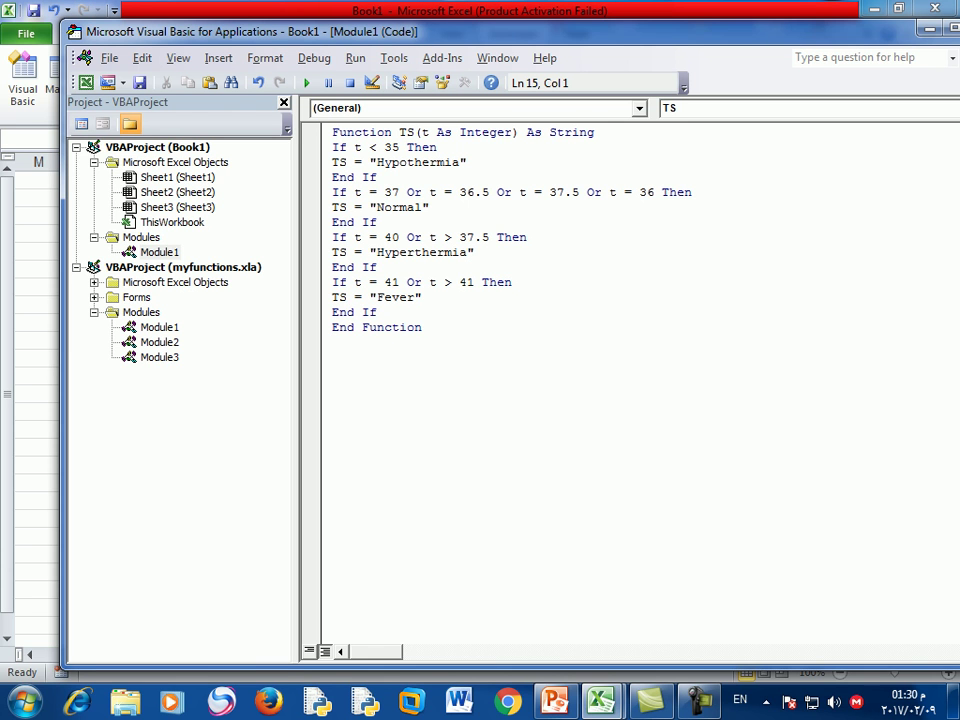
Close Excel, choosing Don't Save to discard the workbook changes.
key(alt+F11)
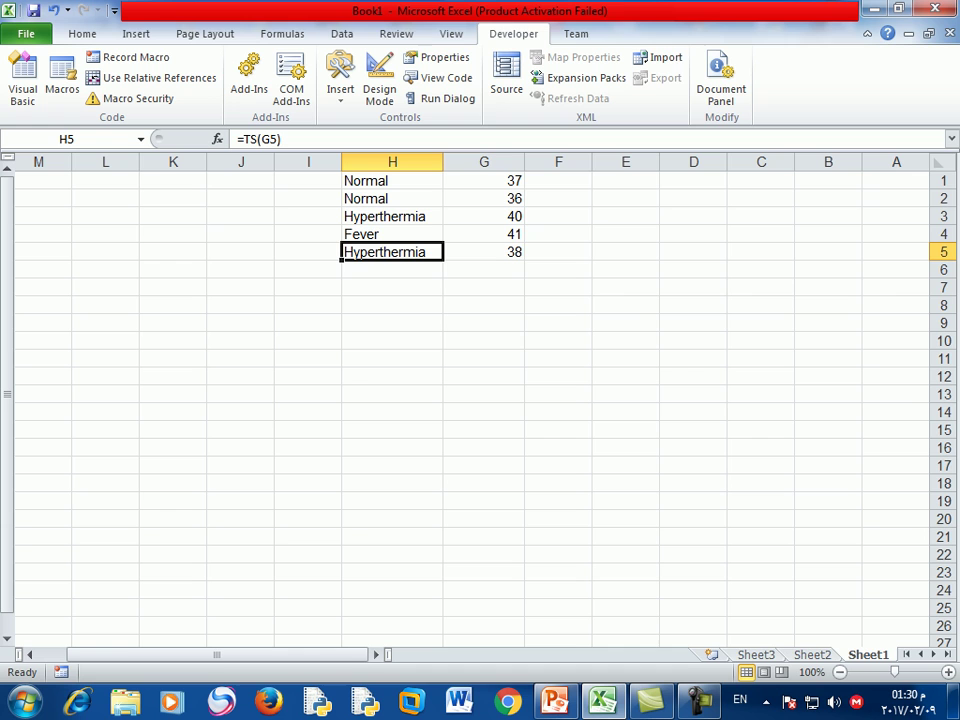
key(alt+F4)
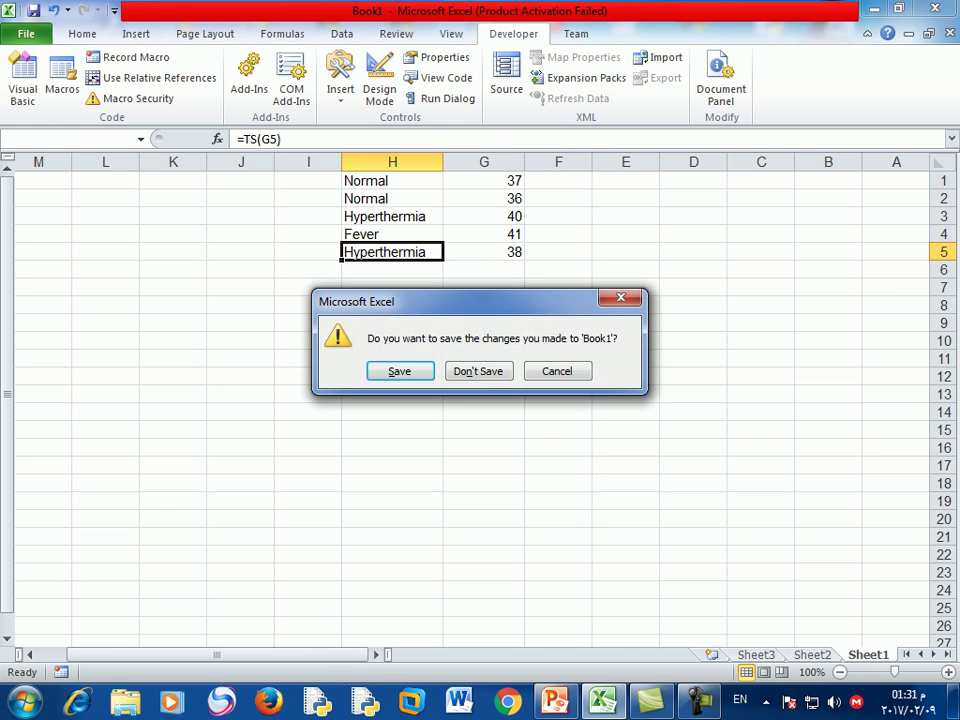
key(Tab)
key(Return)
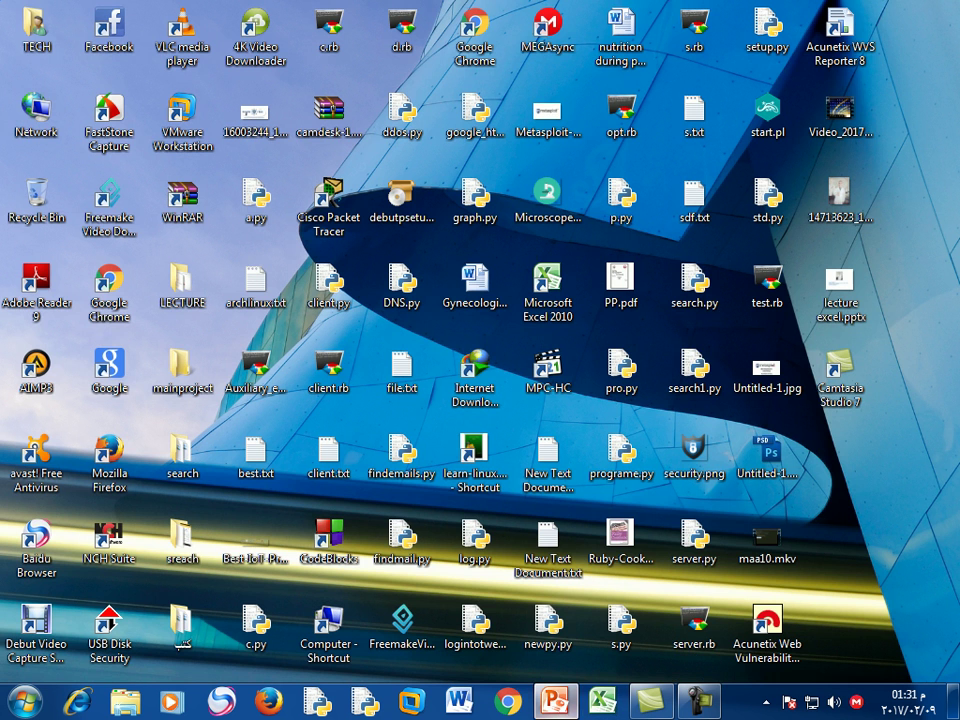
Relaunch Excel to a fresh Book1 and browse the Insert, Page Layout and Developer tabs.
key(Up)
key(Up)
key(Return)
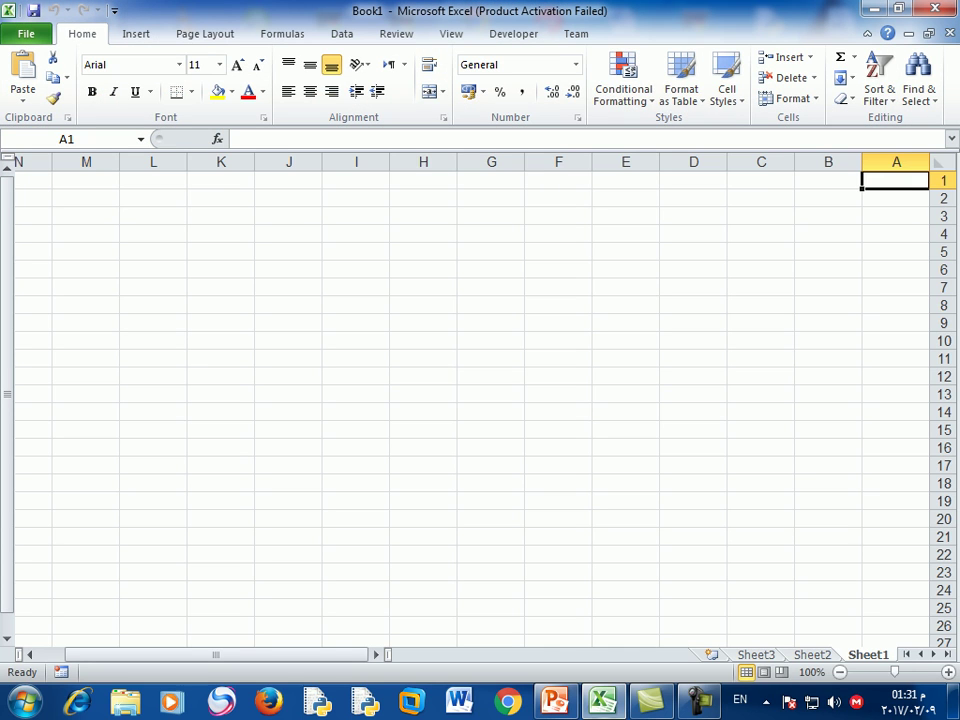
click(423, 180)
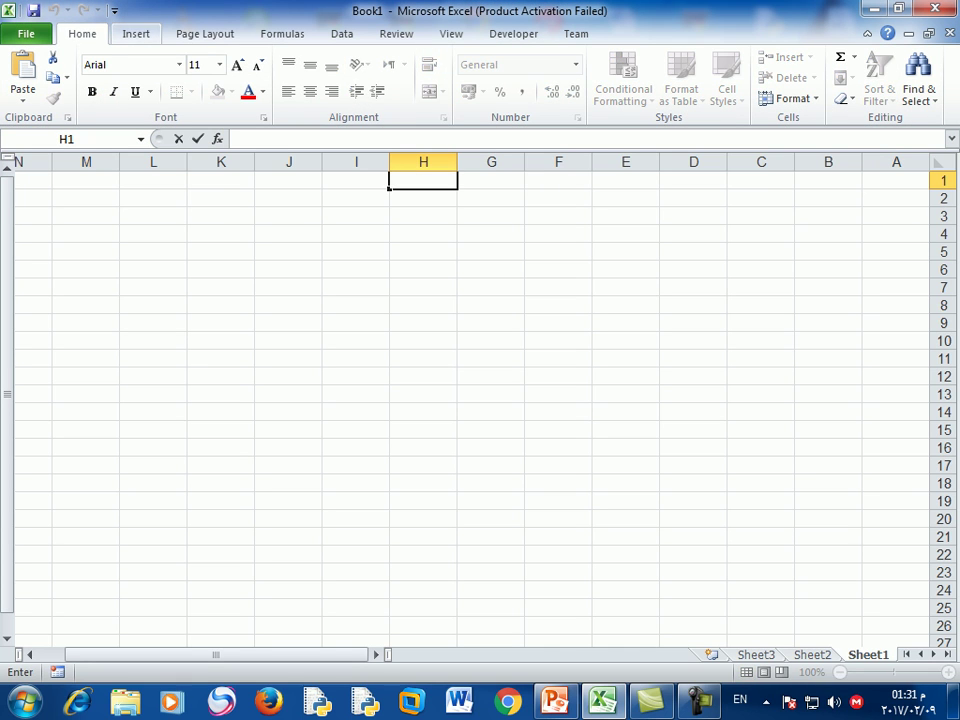
click(136, 33)
click(205, 33)
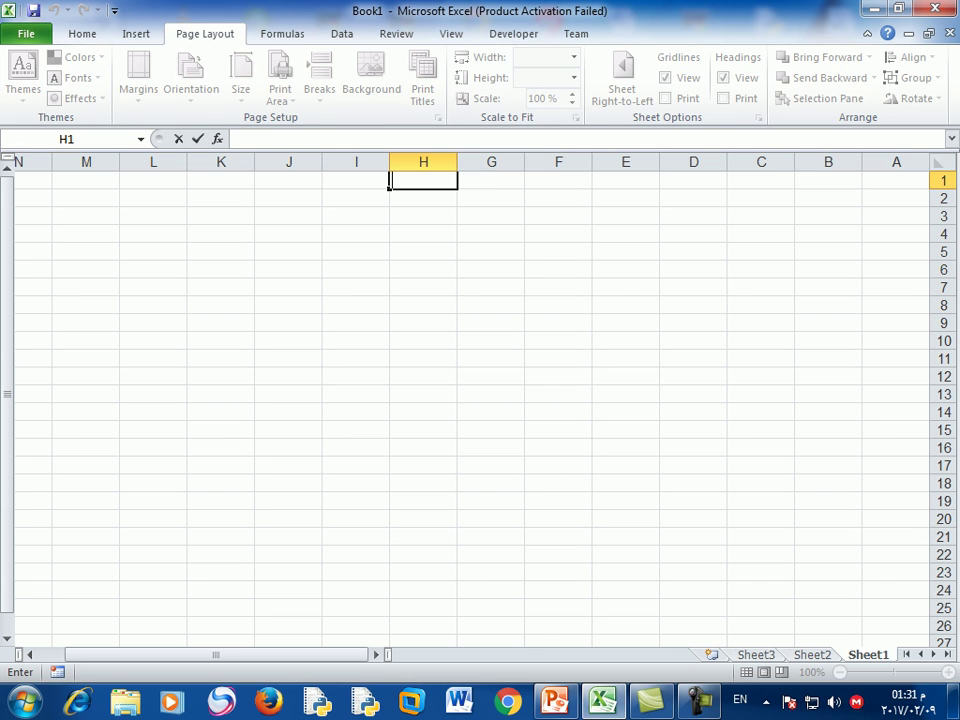
click(491, 269)
click(513, 33)
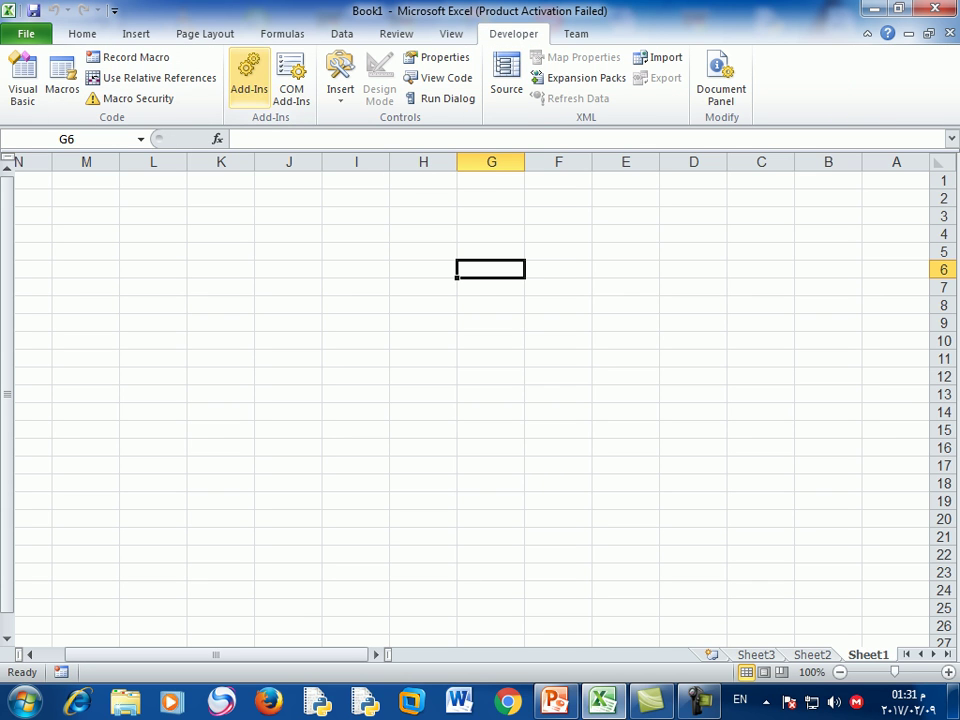
Add Book1.xlam via Add-Ins Browse, confirming the replace prompt.
click(249, 80)
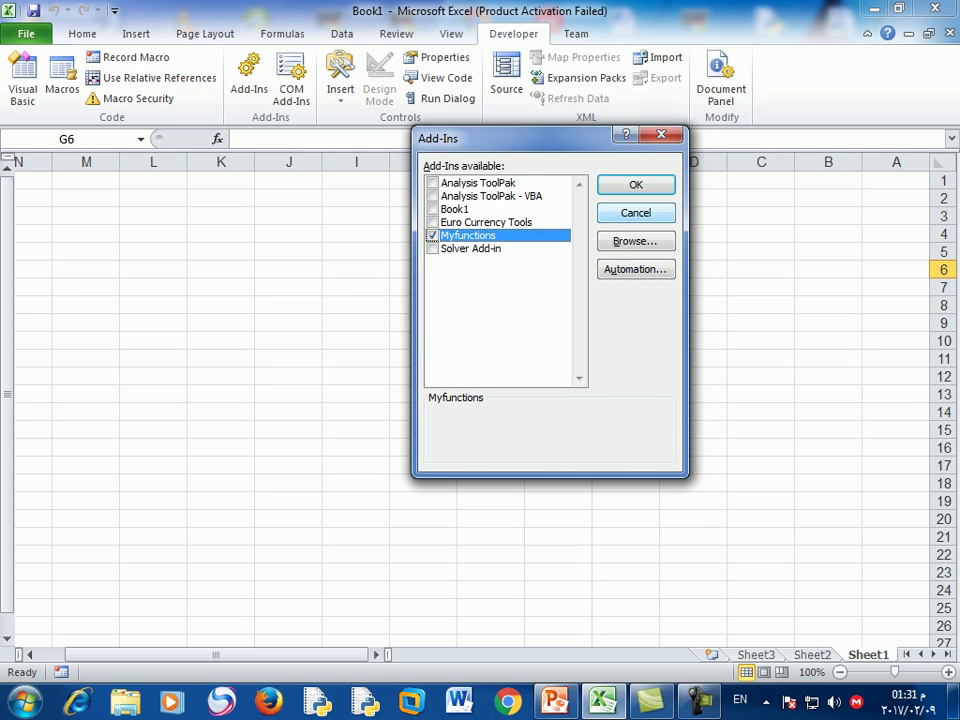
click(635, 241)
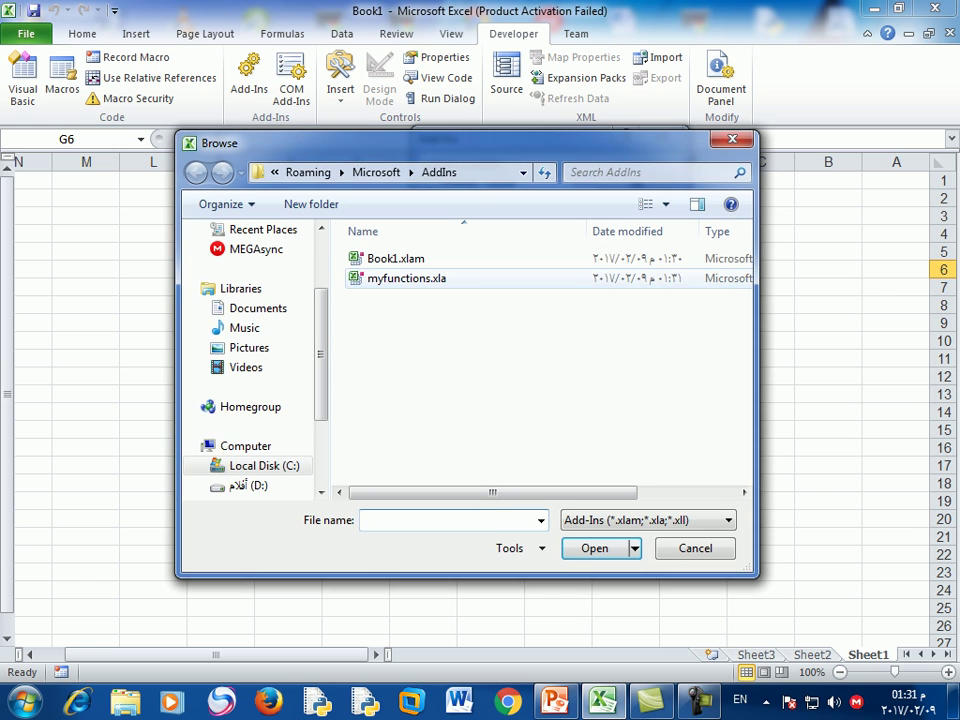
click(395, 258)
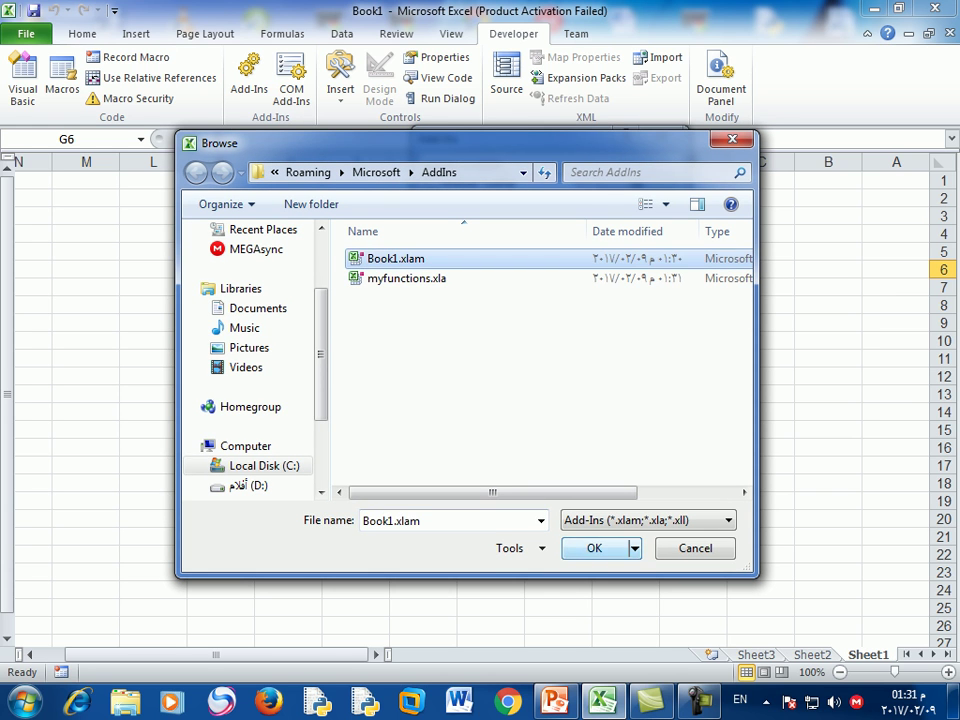
key(Return)
key(Return)
key(Return)
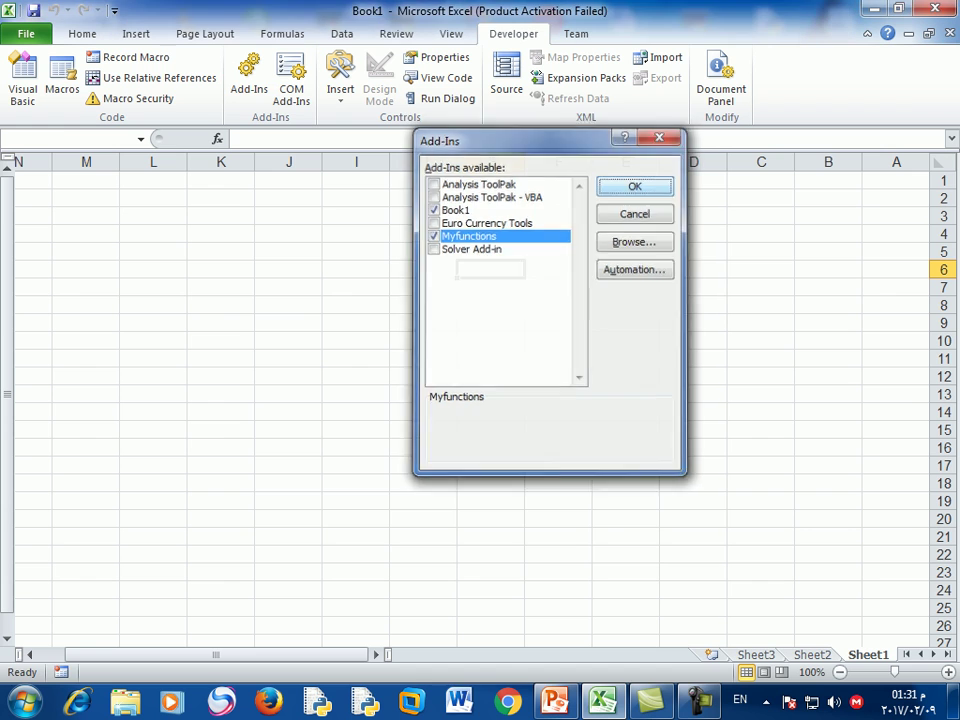
key(Return)
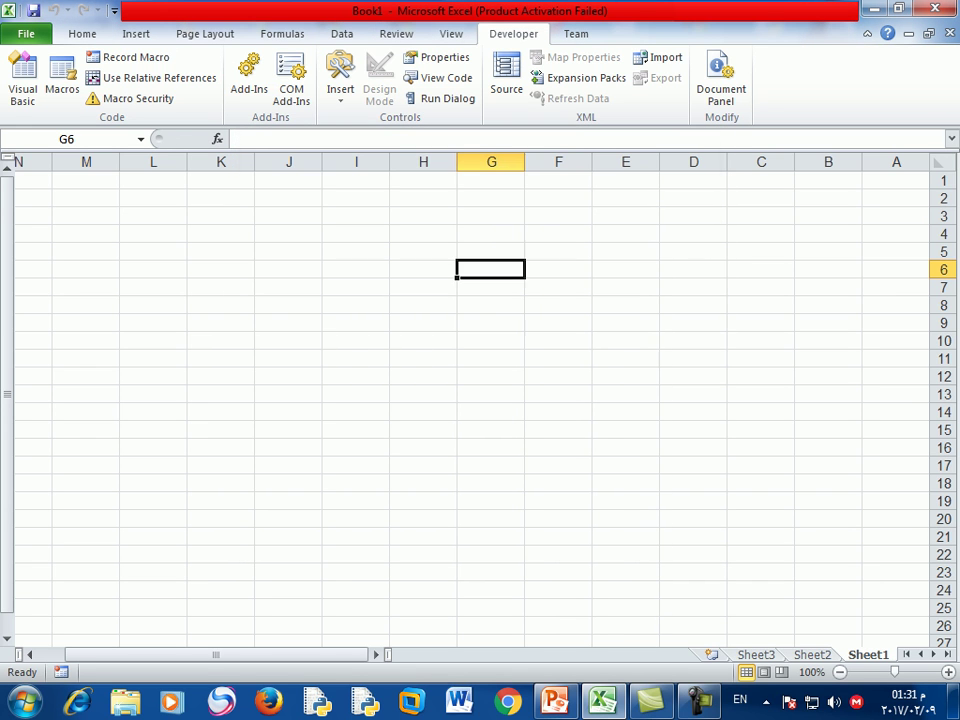
key(Up)
key(Up)
key(Up)
key(Left)
text(=)
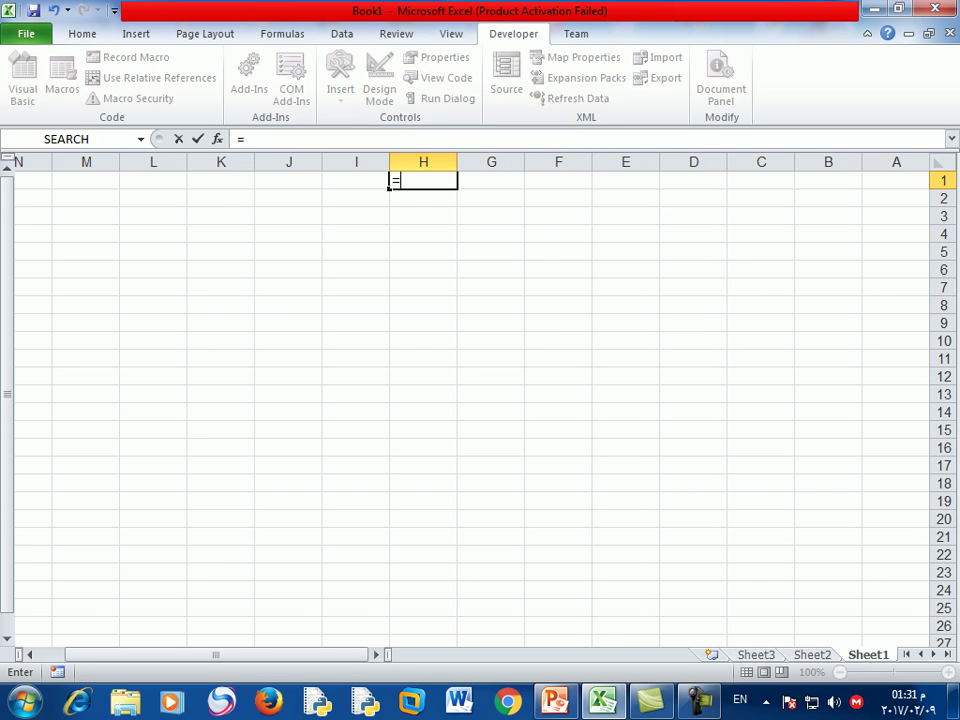
text(TS)
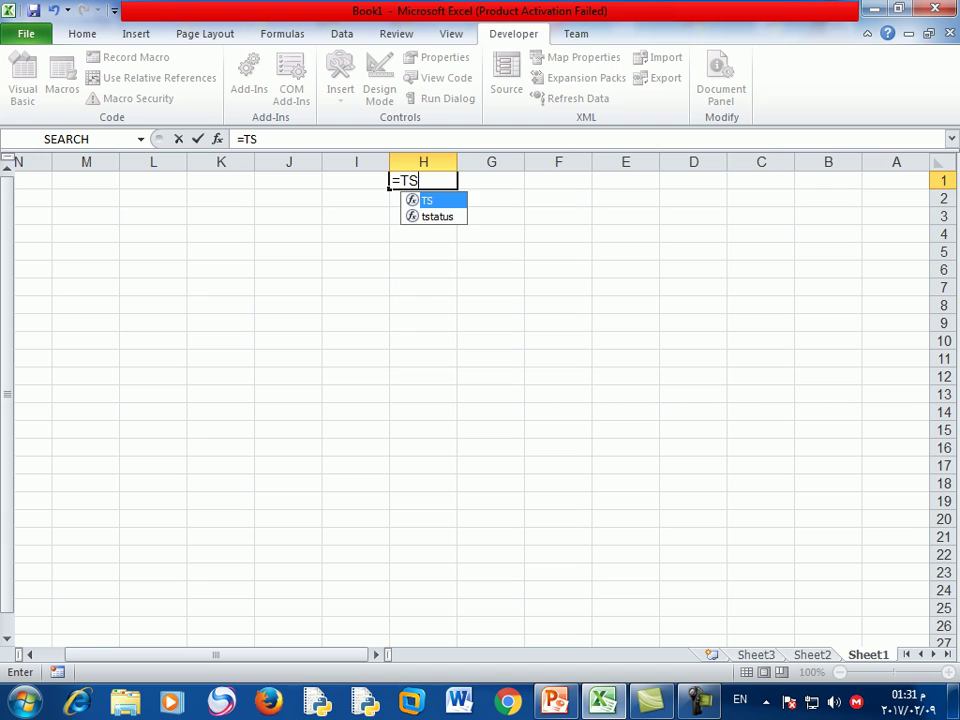
key(Tab)
key(Escape)
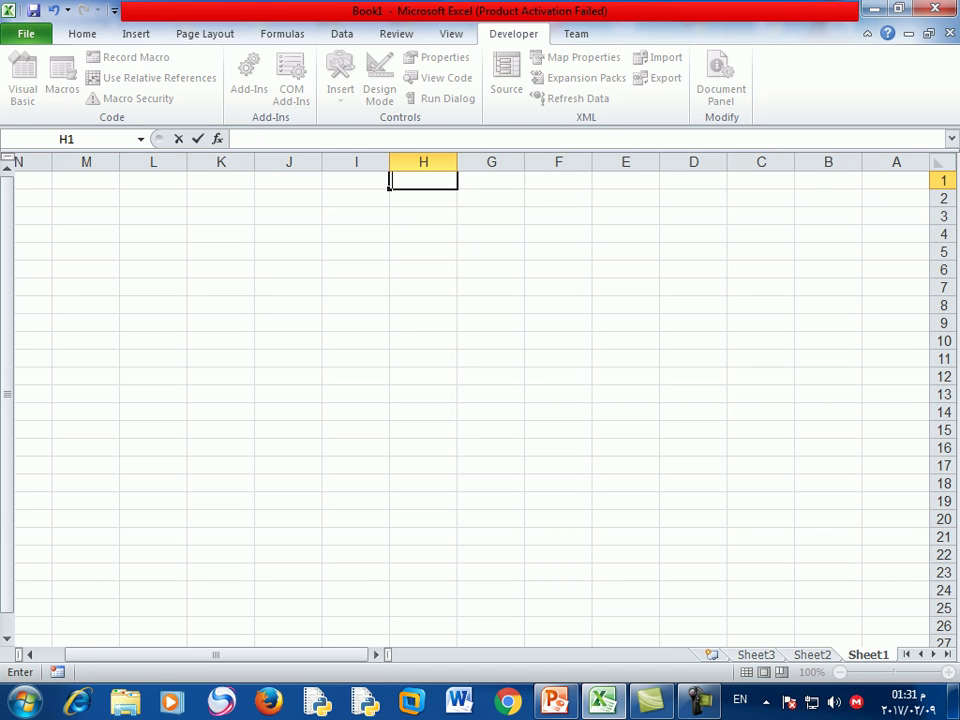
key(Down)
key(Down)
key(Down)
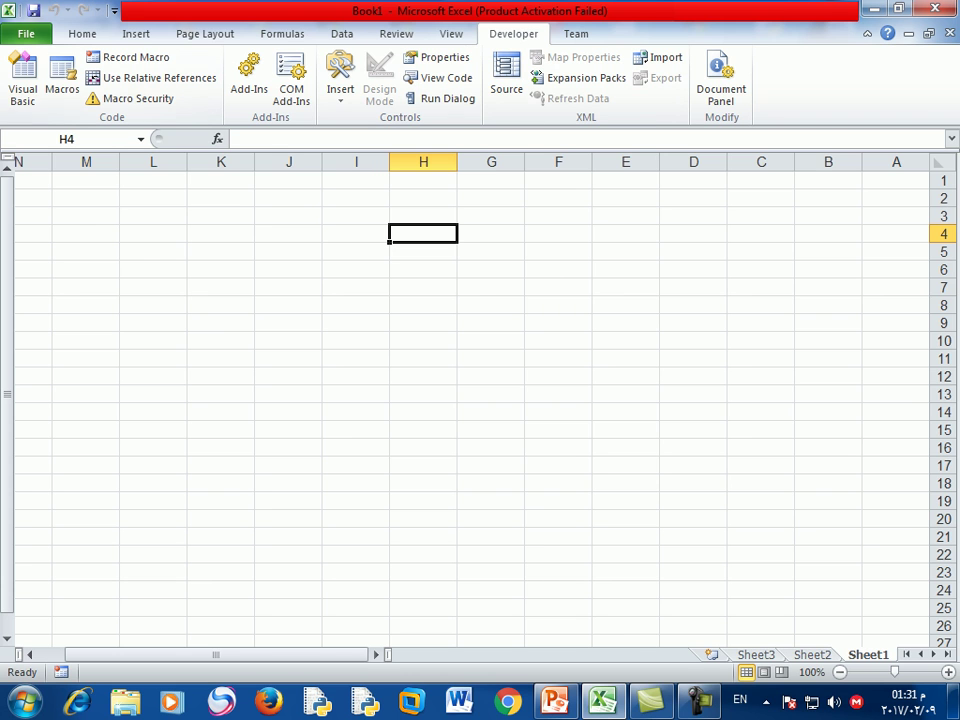
Open the VBA editor on Book1.xlam's Module1, selecting then deselecting the TS code.
click(22, 78)
key(ctrl+End)
key(ctrl+shift+Home)
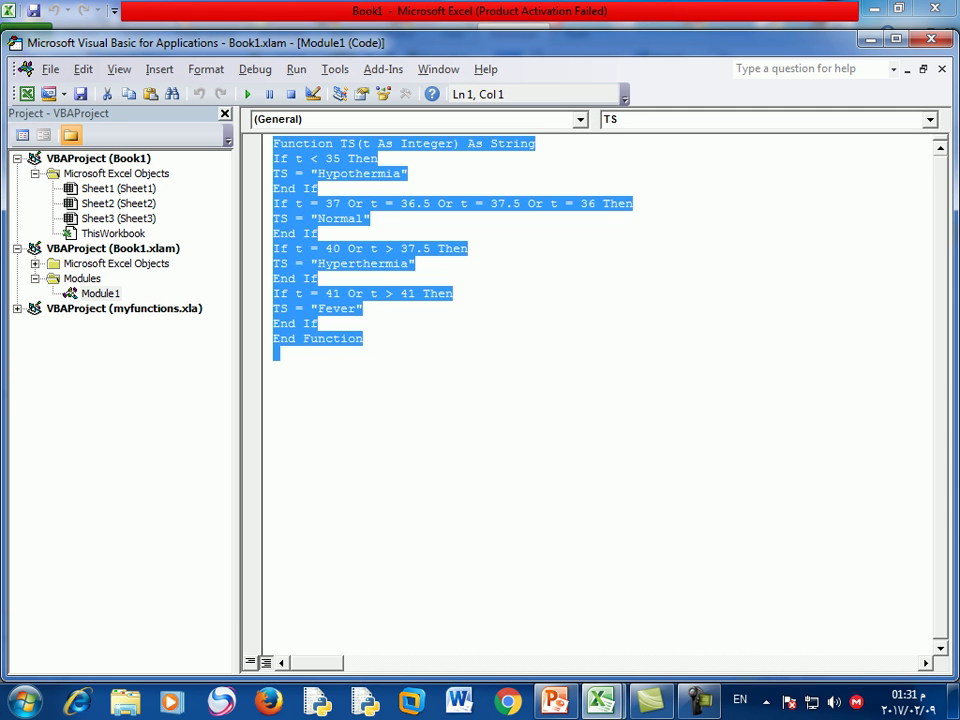
key(ctrl+End)
key(ctrl+shift+Home)
key(ctrl+End)
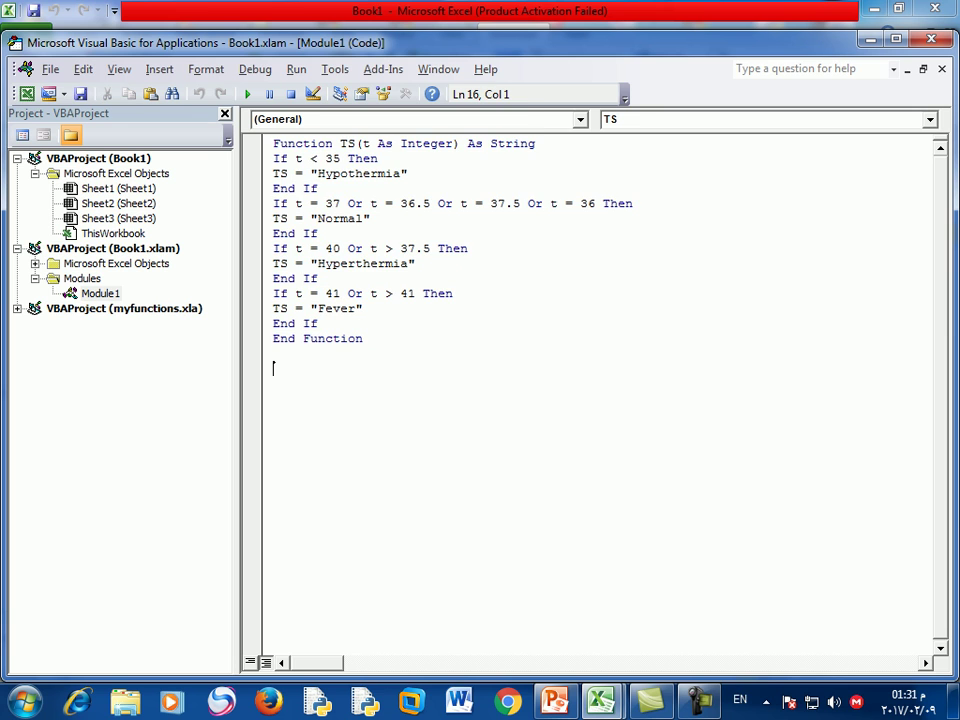